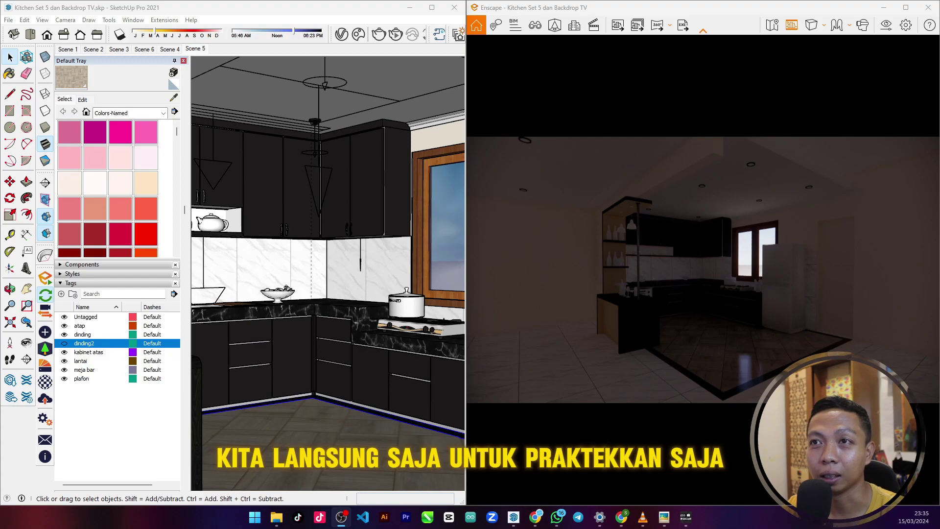
Examine the existing ceiling lamp above the kitchen cabinets and the ceiling lamps in the Enscape render view.
left_click(264, 157)
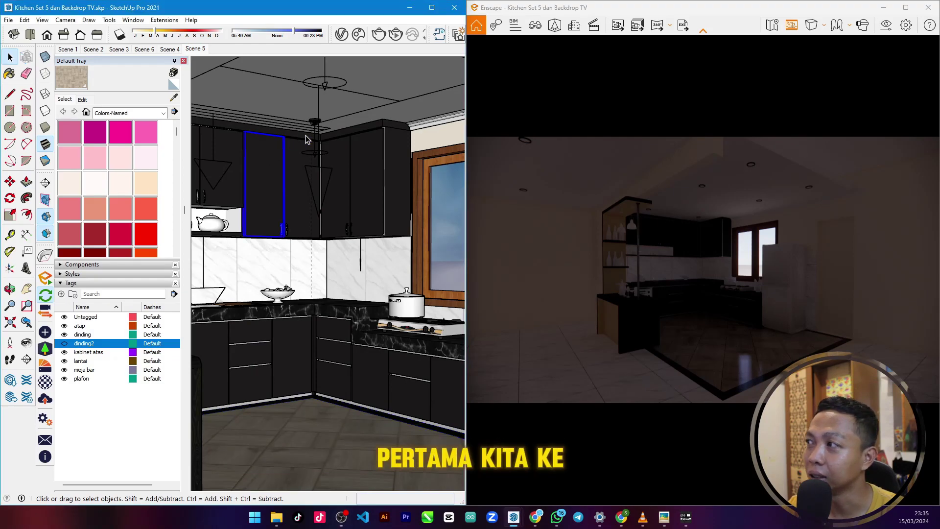
scroll(316, 123, "up", 5)
scroll(319, 117, "up", 5)
left_click(325, 129)
key("o")
mouse_move(315, 146)
left_mouse_down()
mouse_move(309, 126)
mouse_move(307, 138)
left_mouse_up()
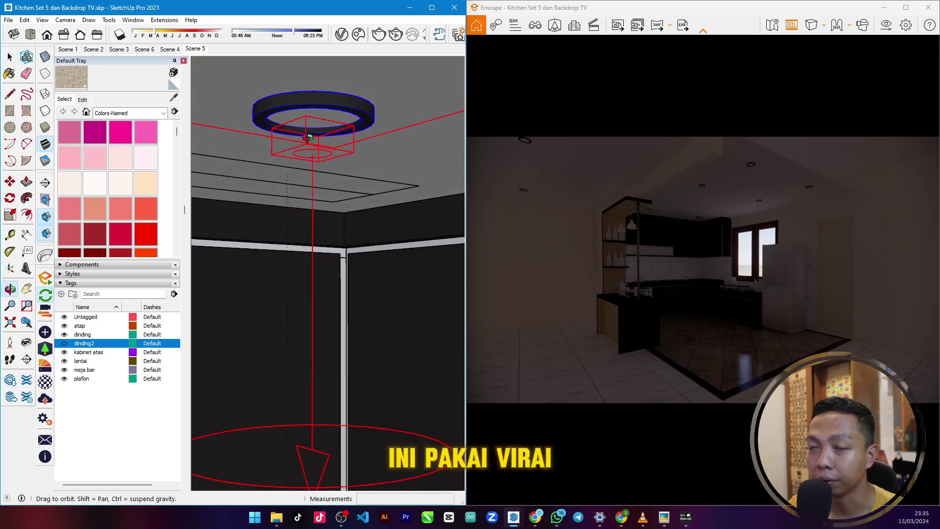
scroll(687, 186, "up", 3)
scroll(686, 186, "down", 2)
left_click_drag(686, 186, 729, 195)
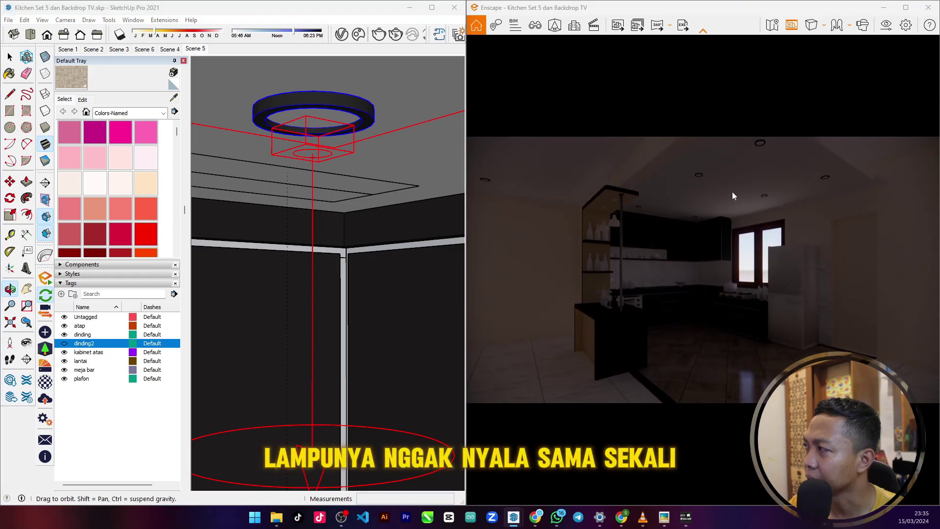
scroll(732, 191, "up", 2)
left_click(788, 29)
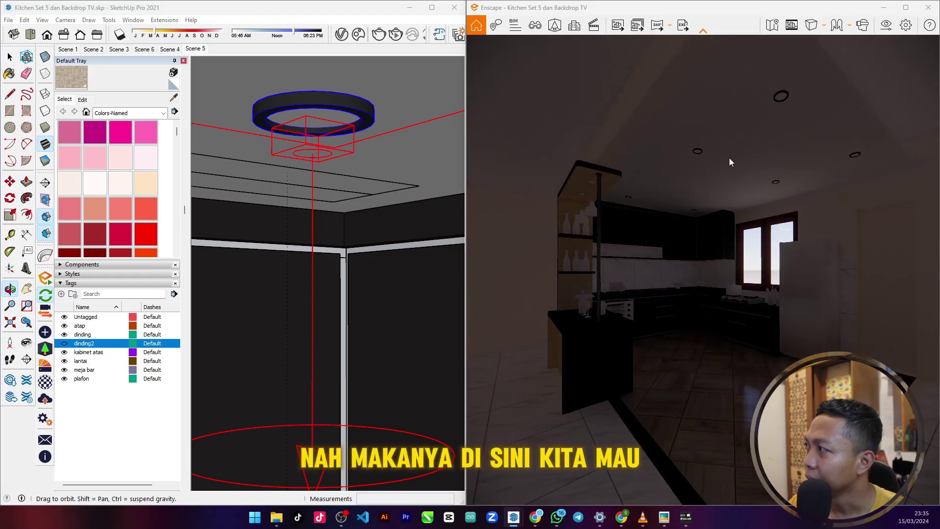
scroll(721, 146, "up", 2)
left_click_drag(720, 146, 670, 203)
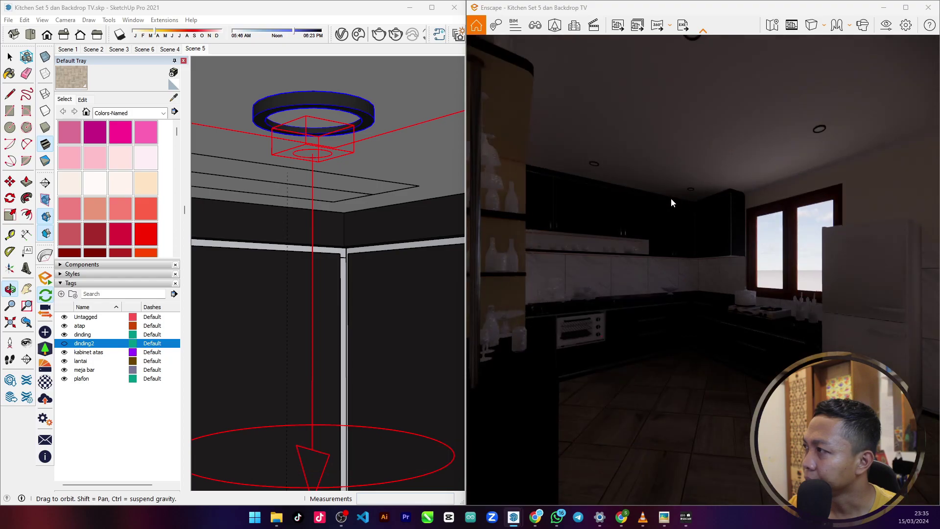
Open the round ceiling lamp component for editing and mark the center of its inner disc with Find Center.
key("space")
key("Escape")
left_click(331, 104)
double_click(324, 107)
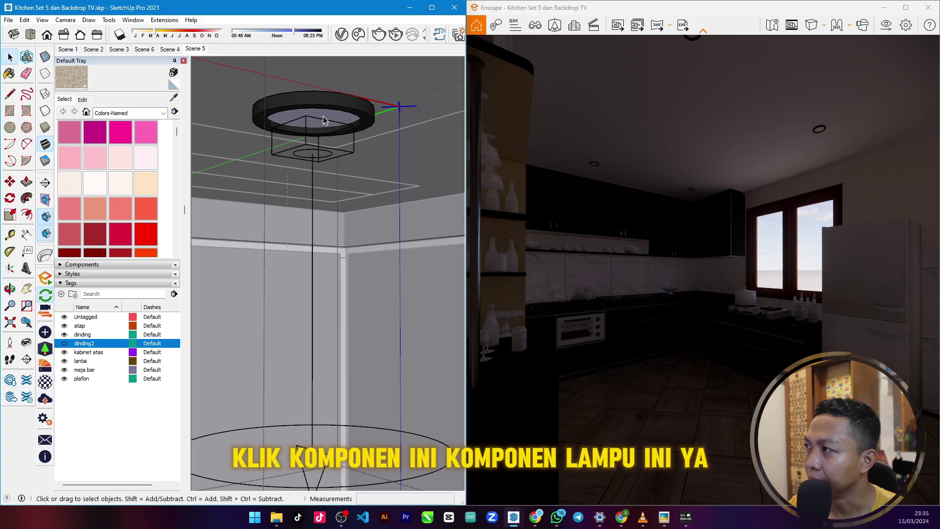
double_click(323, 116)
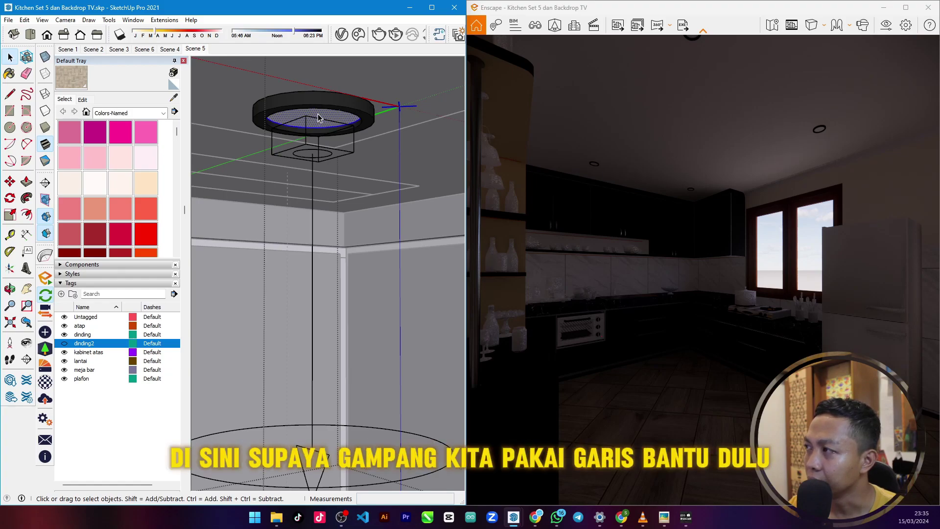
right_click(318, 116)
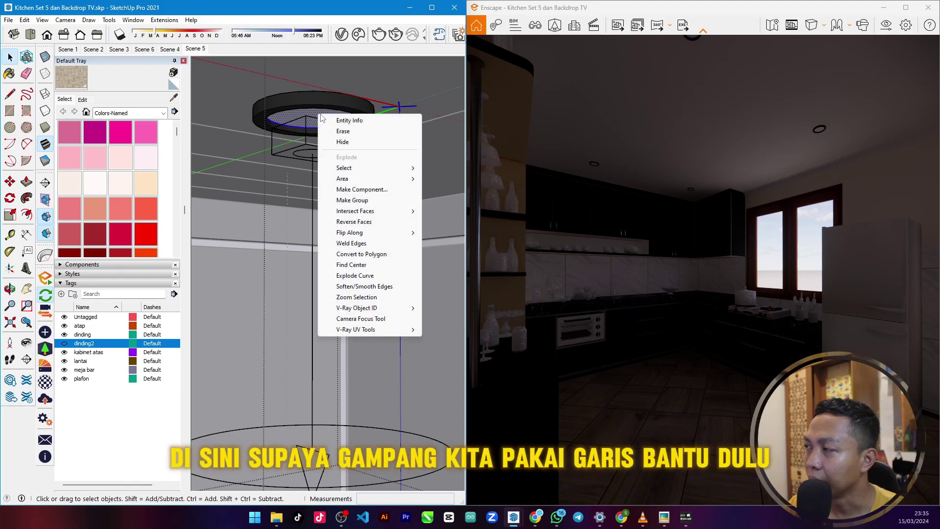
left_click(358, 264)
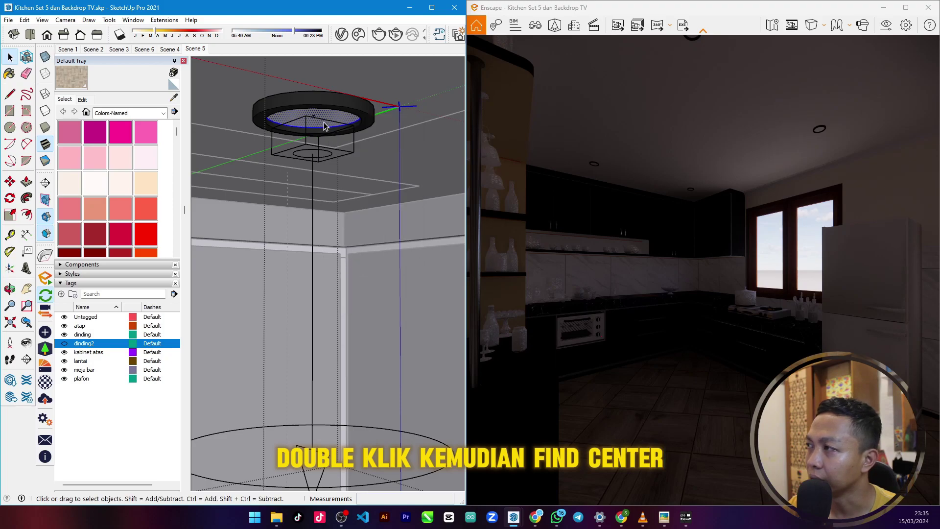
Draw a vertical guide line from the disc's center point straight down below the lamp.
scroll(325, 122, "up", 3)
left_click(306, 110)
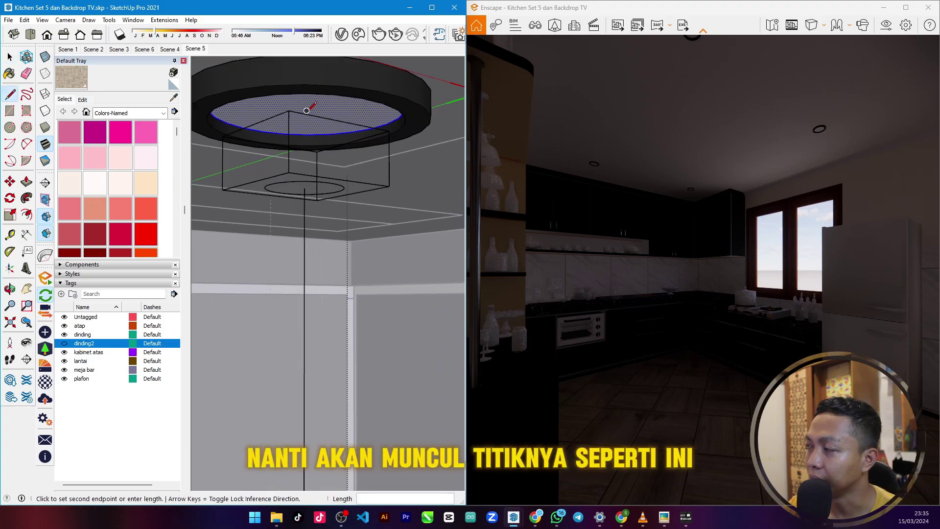
left_click(306, 261)
key("space")
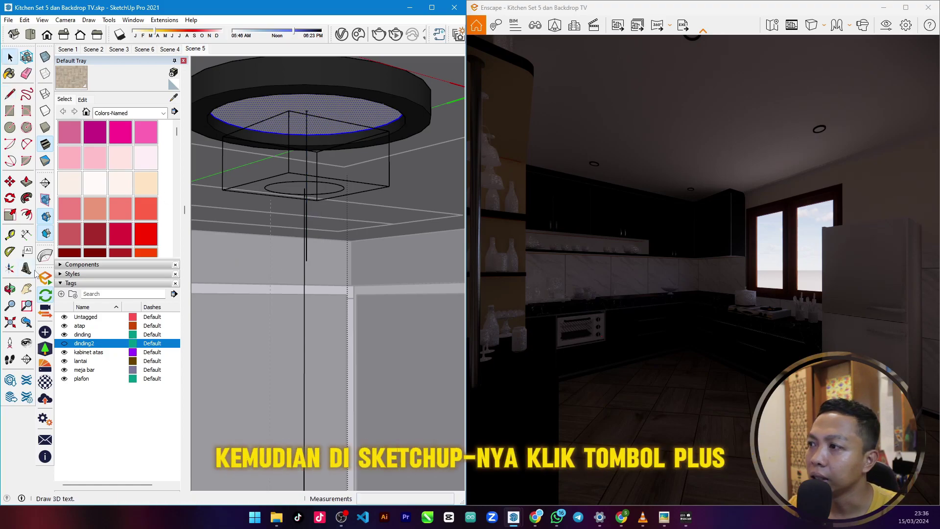
Open the Enscape Objects window and move it clear of the lamp in the model view.
left_click(45, 332)
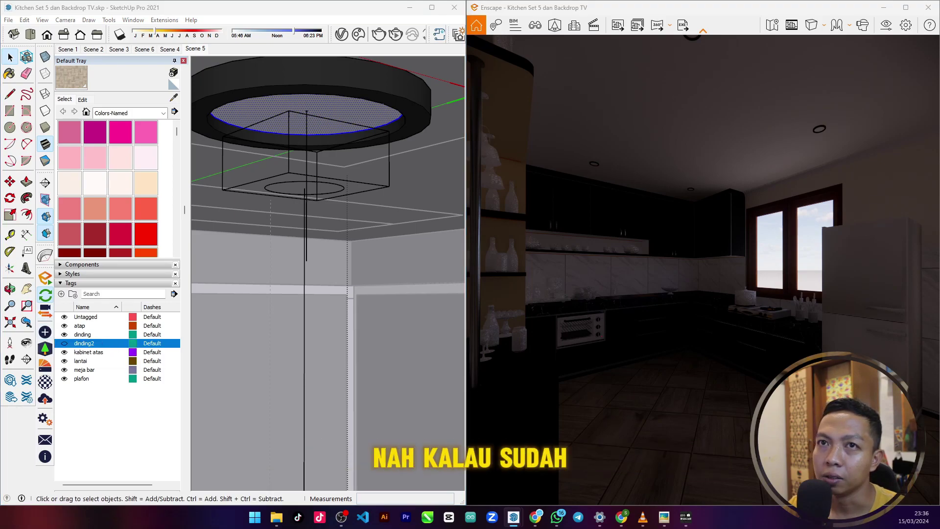
left_click_drag(206, 143, 200, 100)
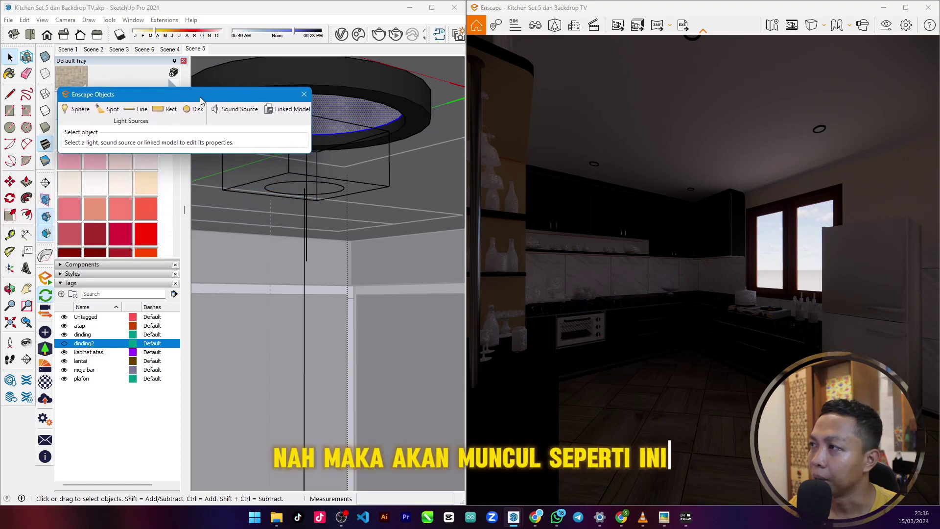
left_click(107, 109)
scroll(325, 145, "up", 3)
left_click_drag(278, 101, 188, 110)
scroll(343, 166, "down", 3)
scroll(327, 149, "up", 2)
left_click(321, 147)
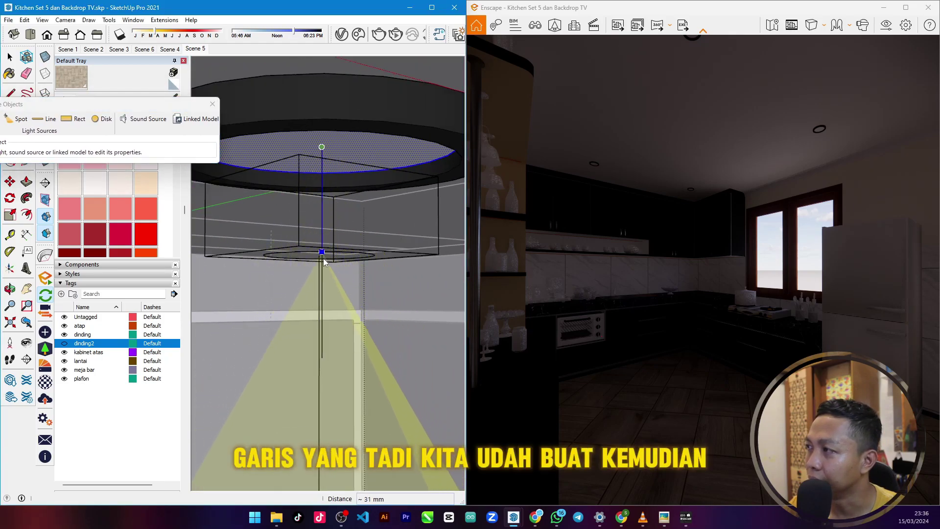
left_click(321, 357)
scroll(320, 224, "down", 3)
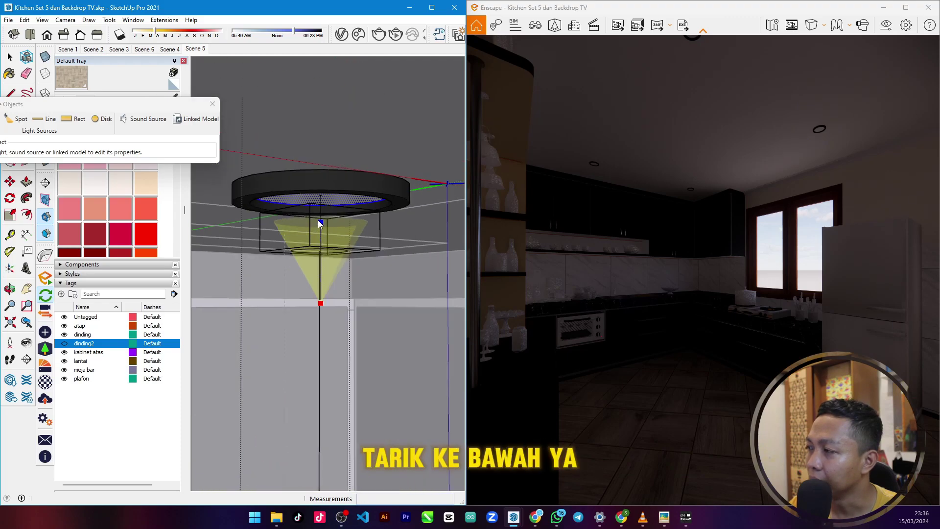
scroll(320, 230, "down", 2)
scroll(319, 323, "up", 1)
key("space")
scroll(327, 206, "up", 2)
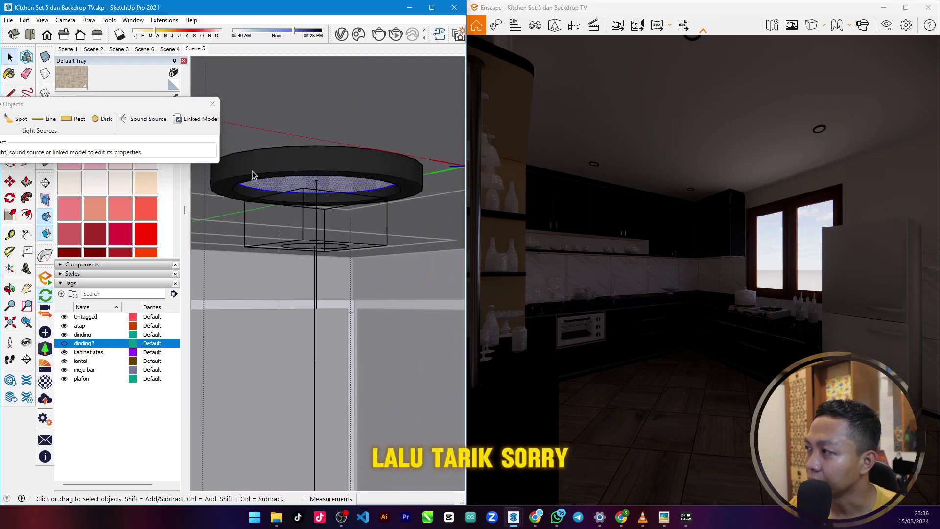
Place an Enscape spot light on the guide line just below the lamp's disc, aimed straight down to the line's lower end.
left_click(17, 119)
scroll(313, 185, "up", 1)
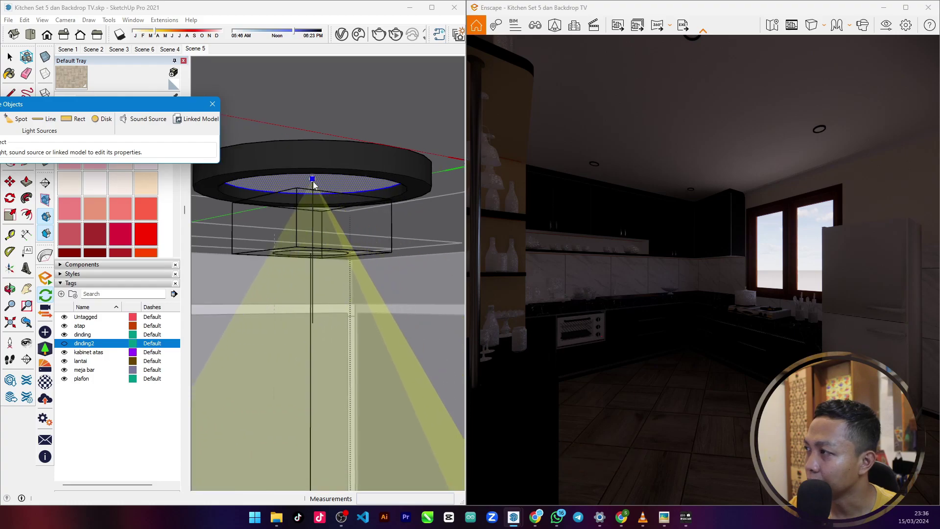
left_click(313, 184)
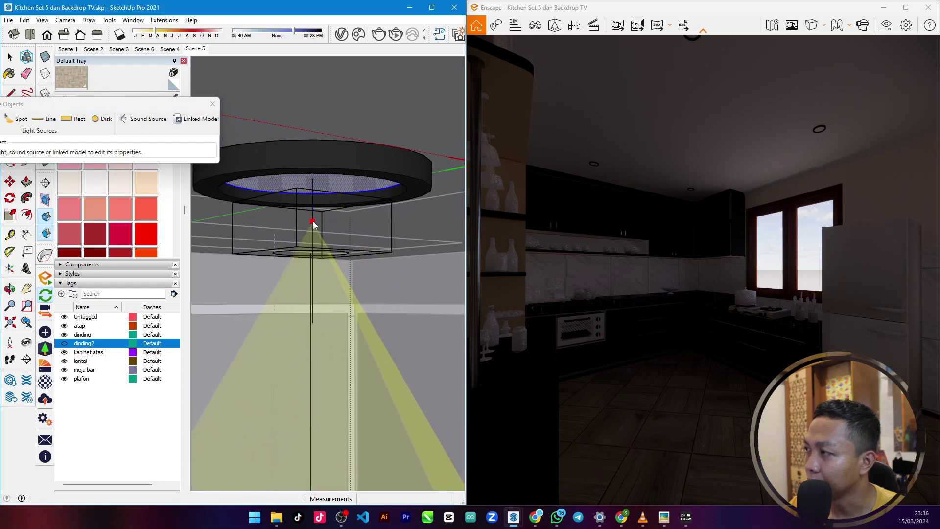
left_click(313, 223)
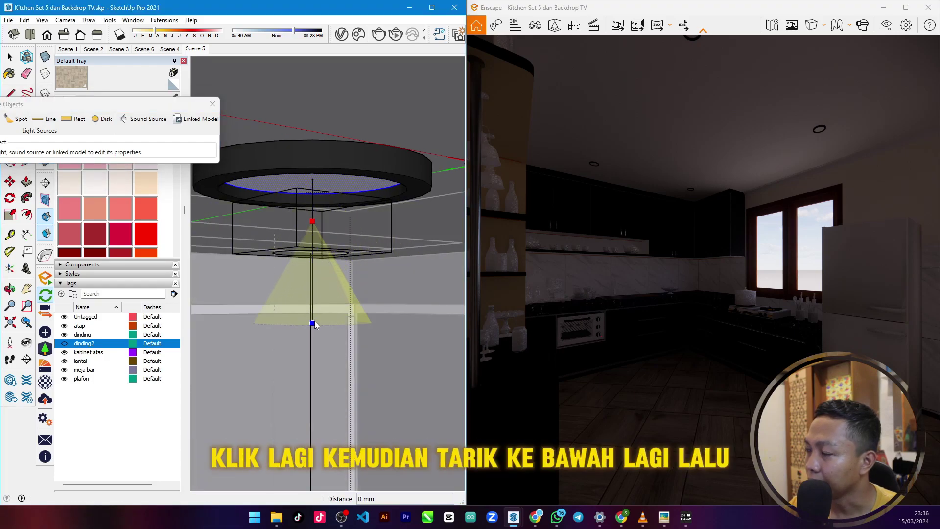
left_click(315, 322)
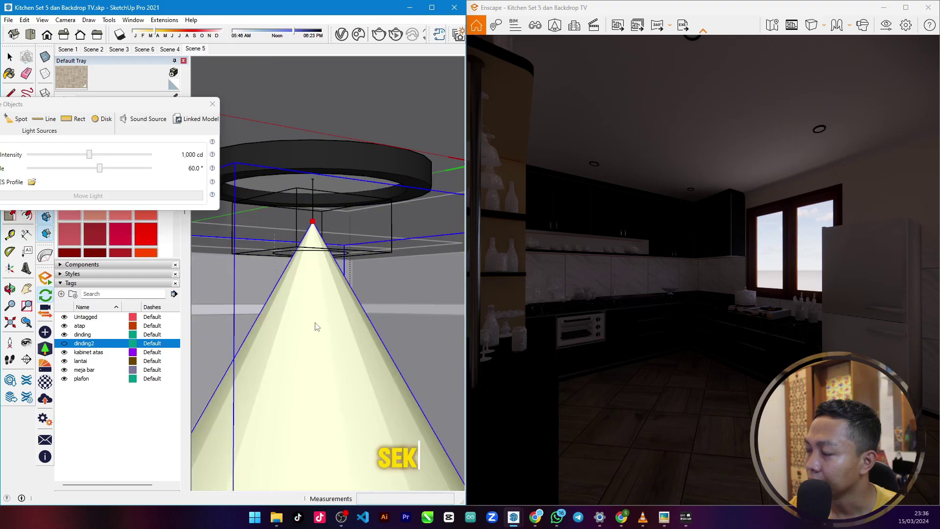
scroll(252, 143, "down", 2)
left_click_drag(124, 105, 229, 67)
scroll(309, 201, "down", 3)
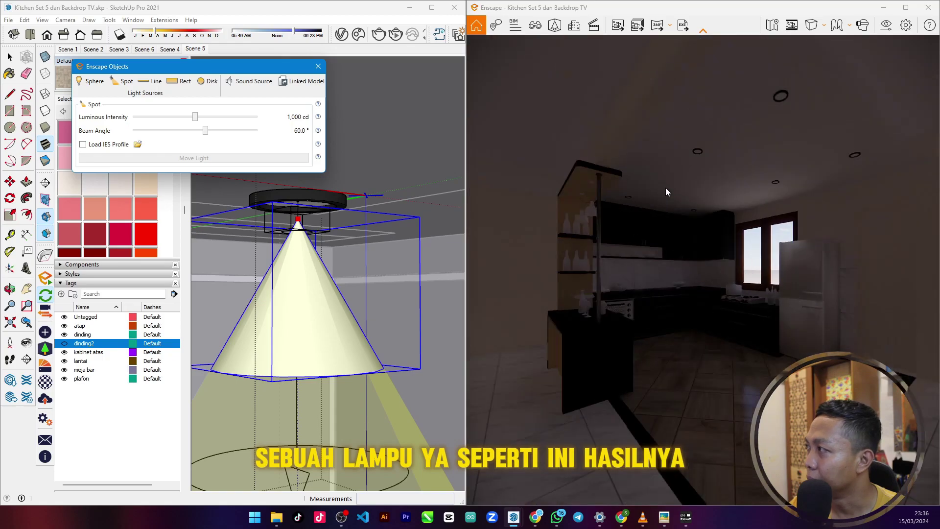
Load the IES profile 056 HB886 LED 830.ies from the 056_hb886_led folder into the spot light.
scroll(302, 285, "down", 3)
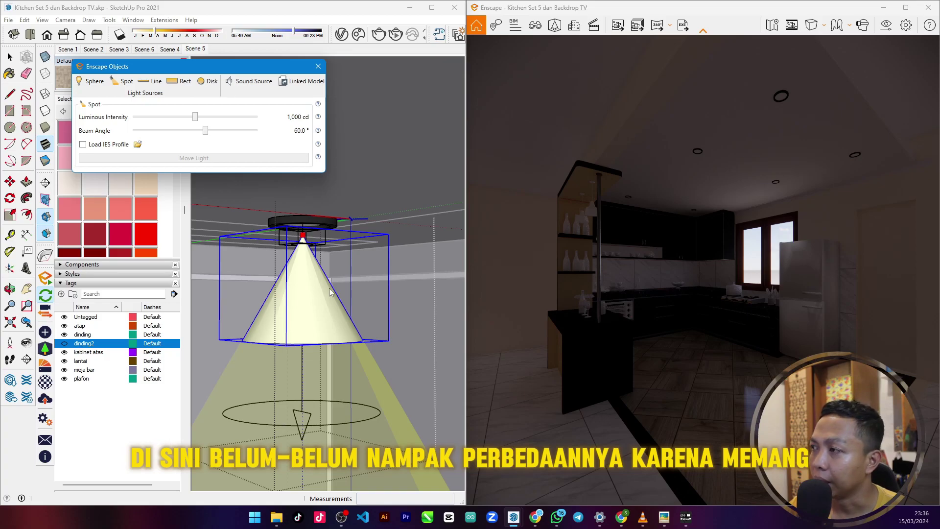
scroll(301, 267, "up", 2)
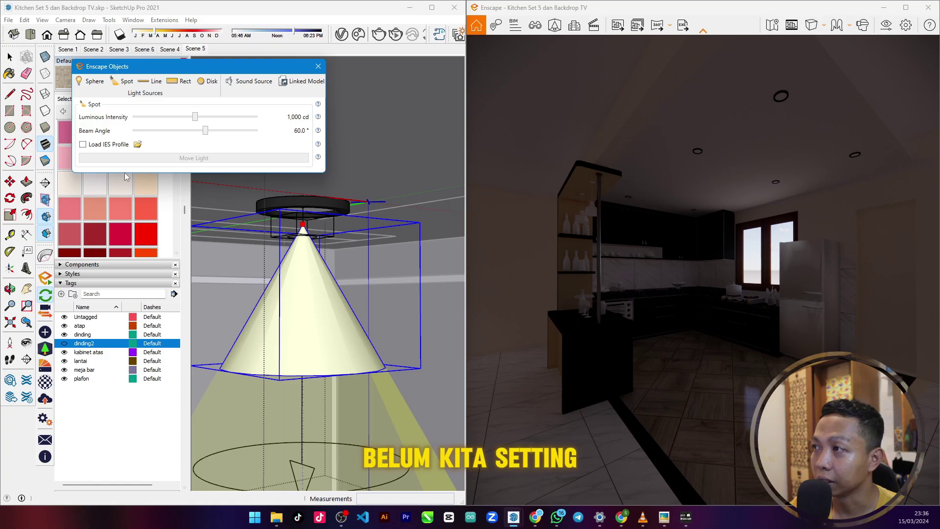
left_click(87, 144)
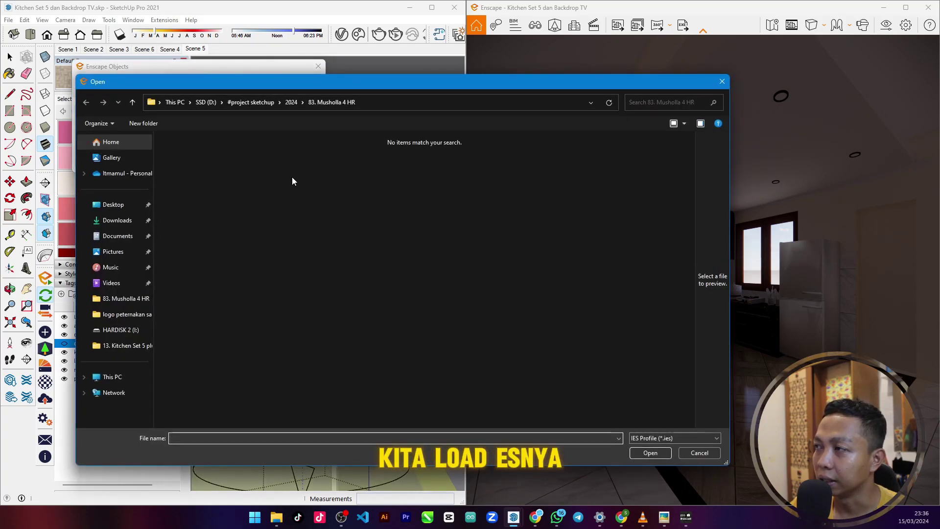
left_click(251, 102)
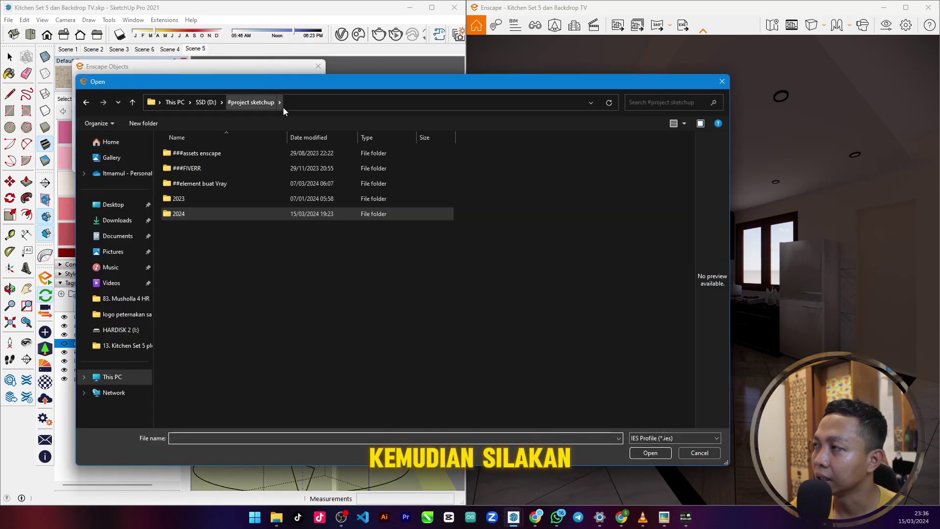
left_click(218, 182)
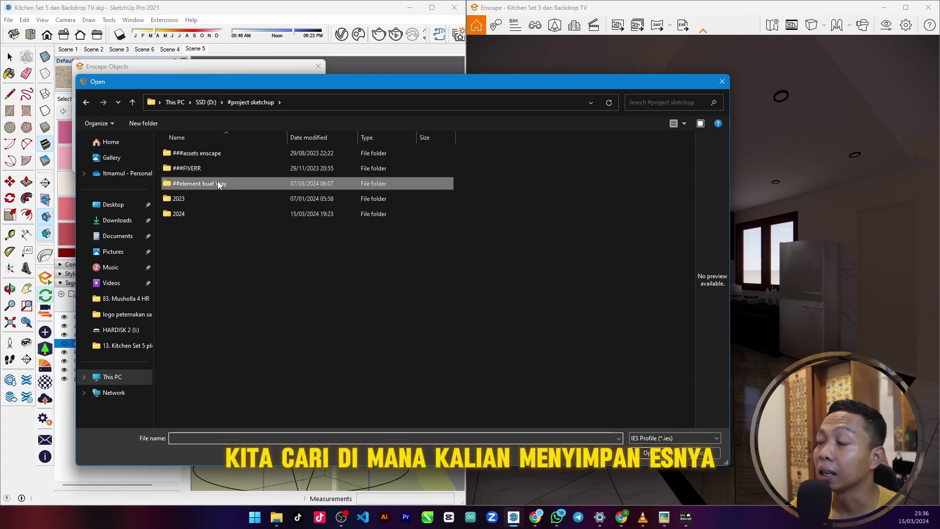
double_click(218, 183)
double_click(363, 186)
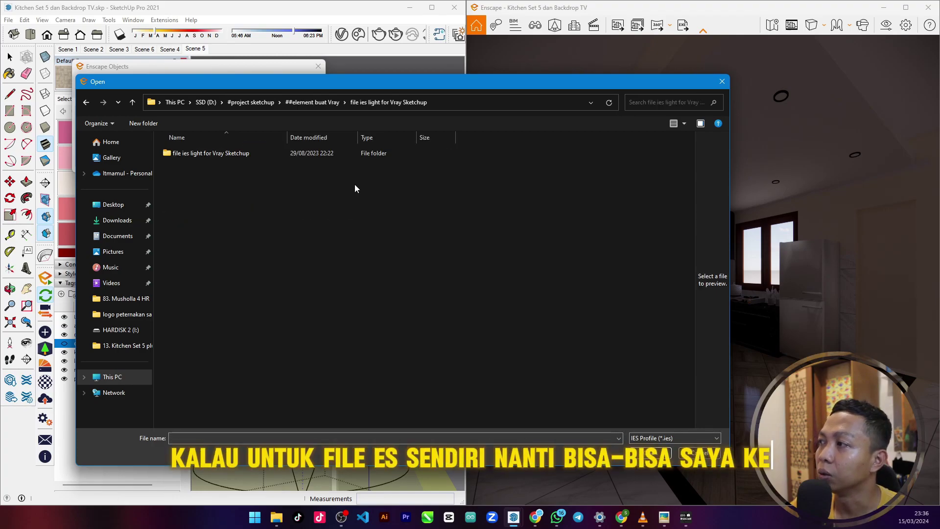
double_click(222, 158)
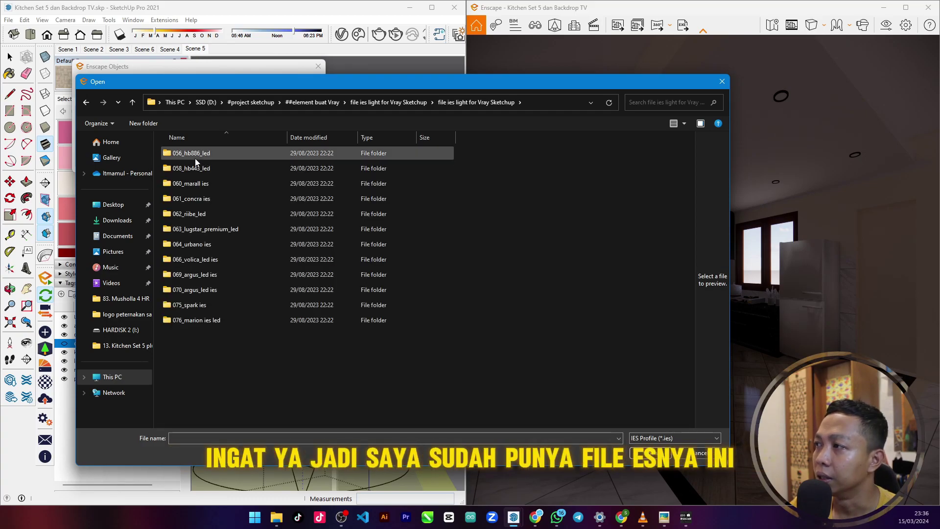
double_click(195, 158)
left_click(194, 161)
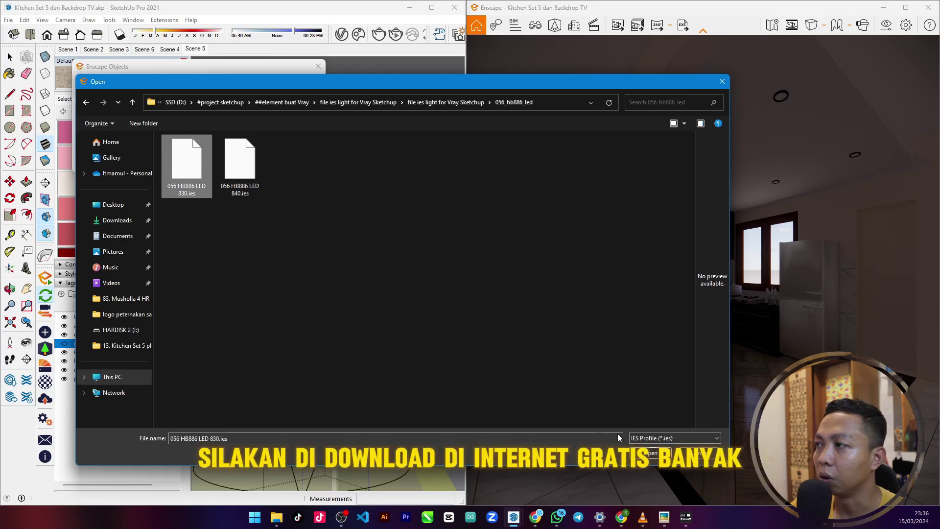
left_click(653, 451)
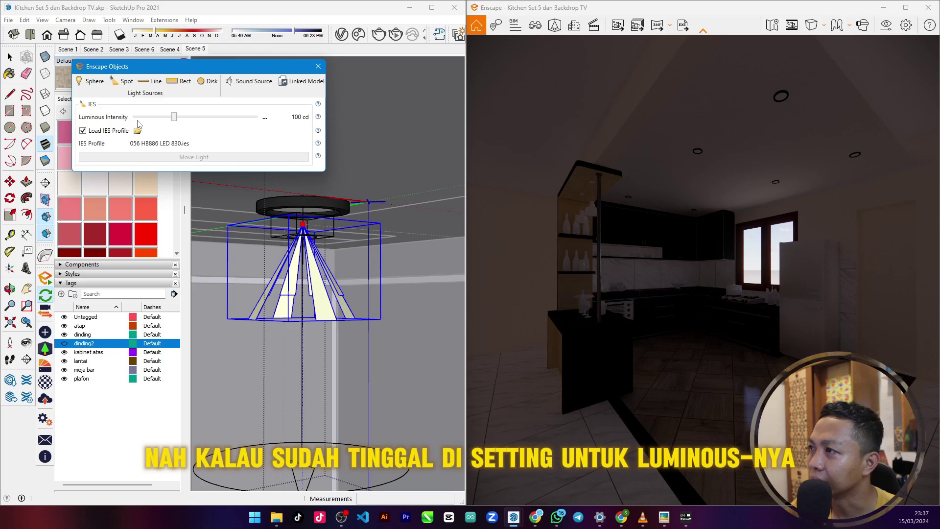
Set the IES light's luminous intensity to 146 cd and check the ceiling lamps in the render view.
mouse_move(175, 119)
left_mouse_down()
mouse_move(255, 120)
mouse_move(178, 123)
left_mouse_up()
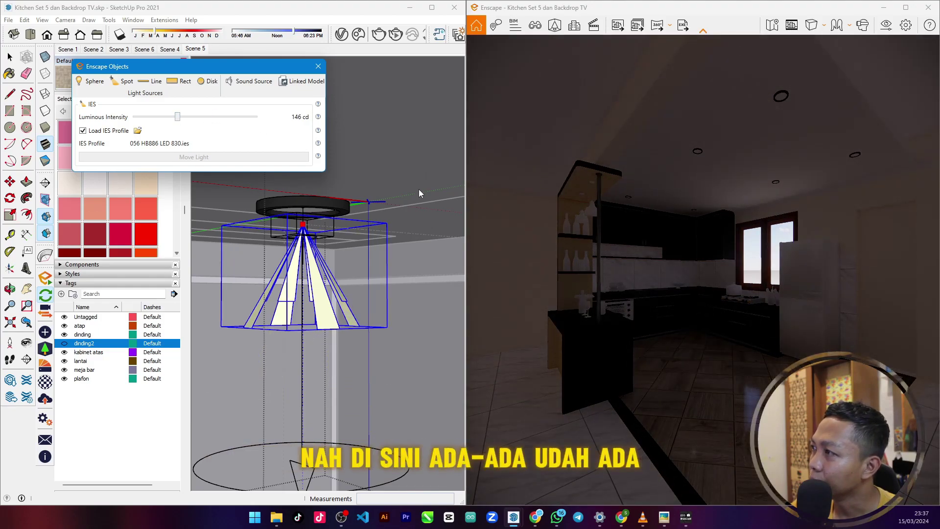
scroll(315, 215, "down", 5)
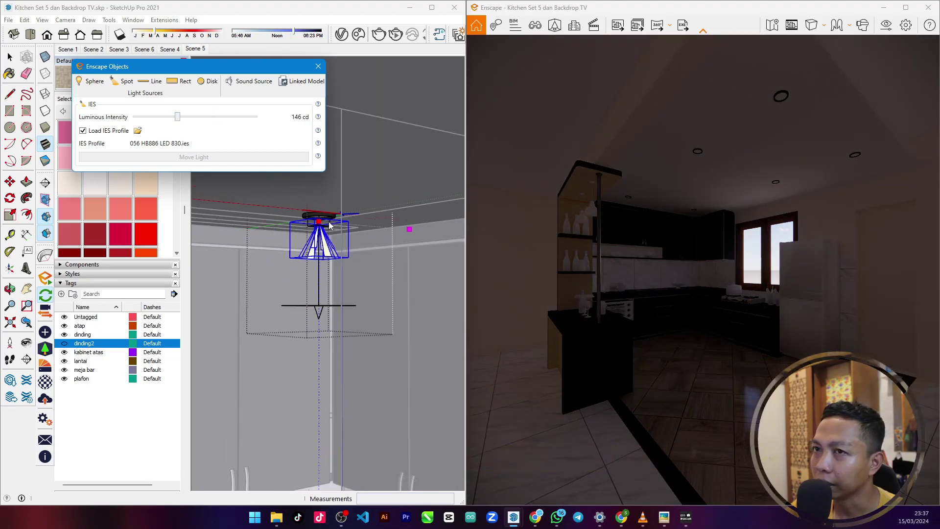
scroll(351, 232, "down", 3)
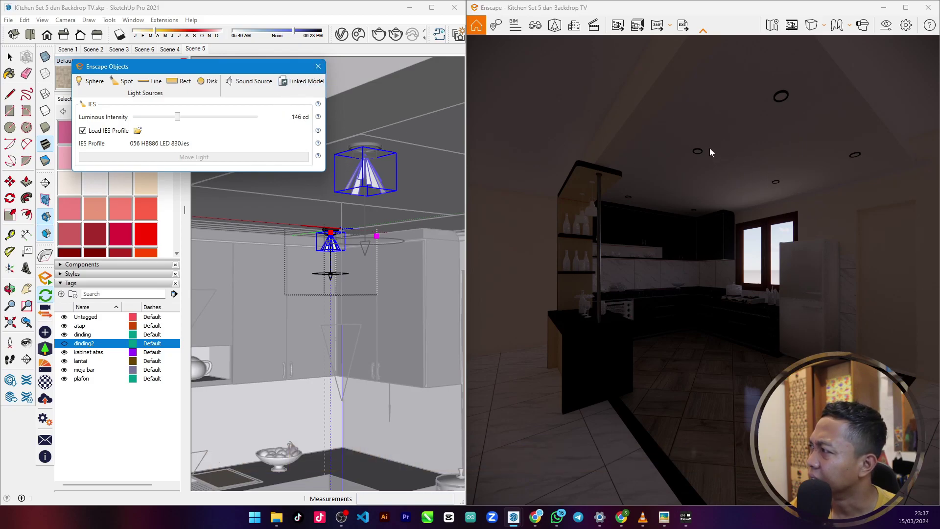
scroll(776, 97, "up", 4)
scroll(724, 214, "down", 3)
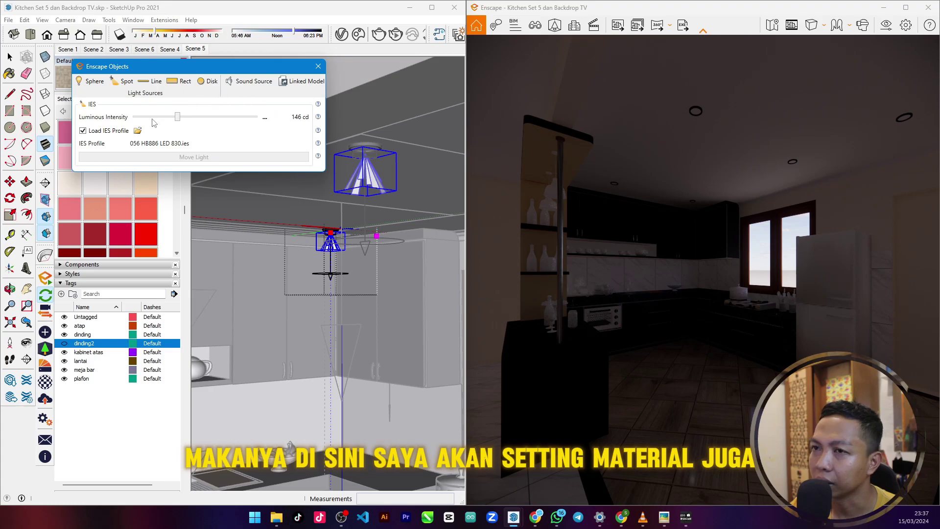
left_click_drag(720, 124, 537, 207)
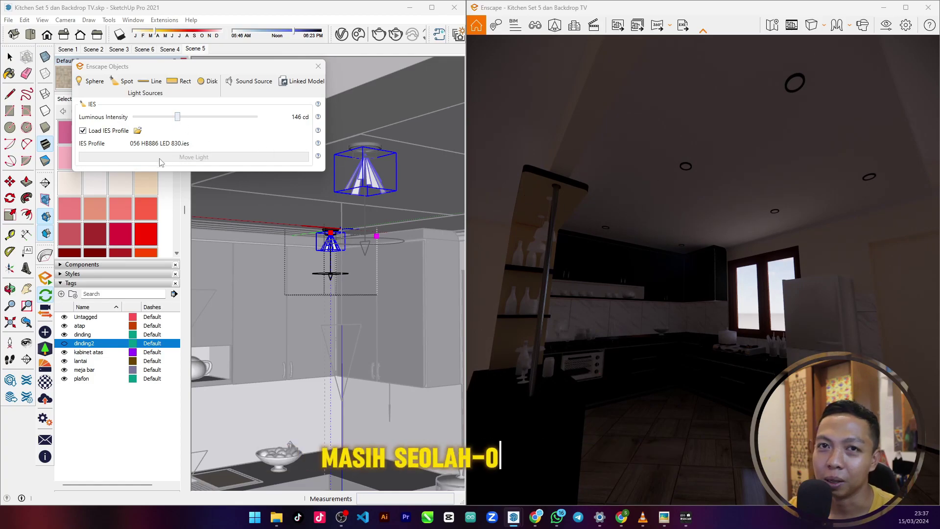
Raise the IES light's luminous intensity to 5000 cd.
left_click_drag(179, 117, 188, 119)
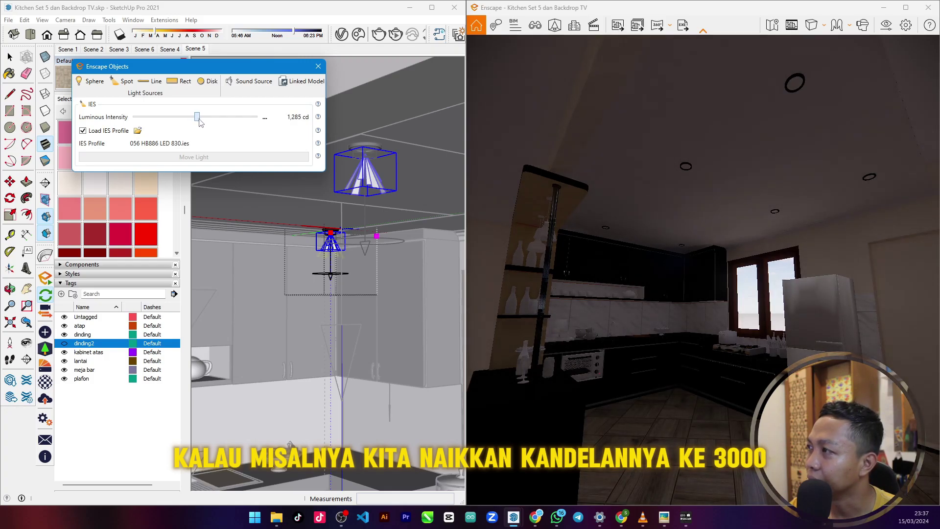
left_click(268, 119)
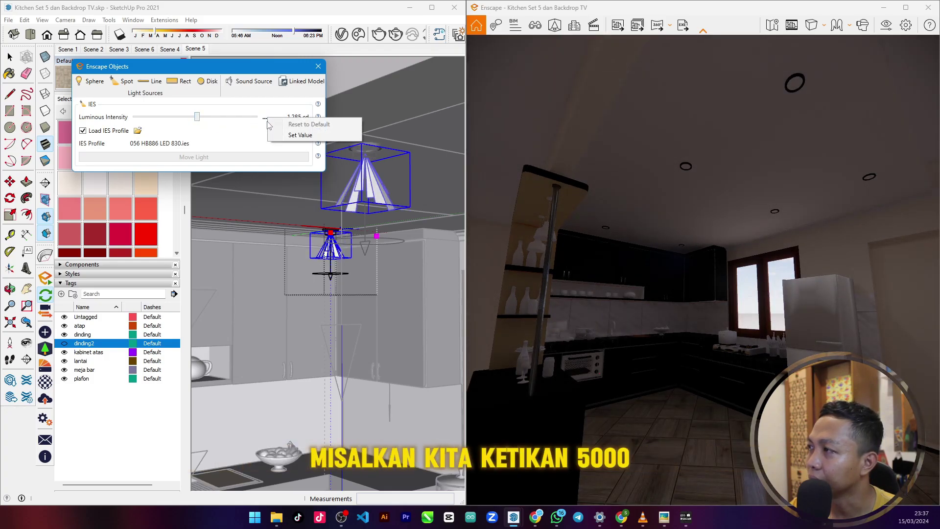
left_click(276, 135)
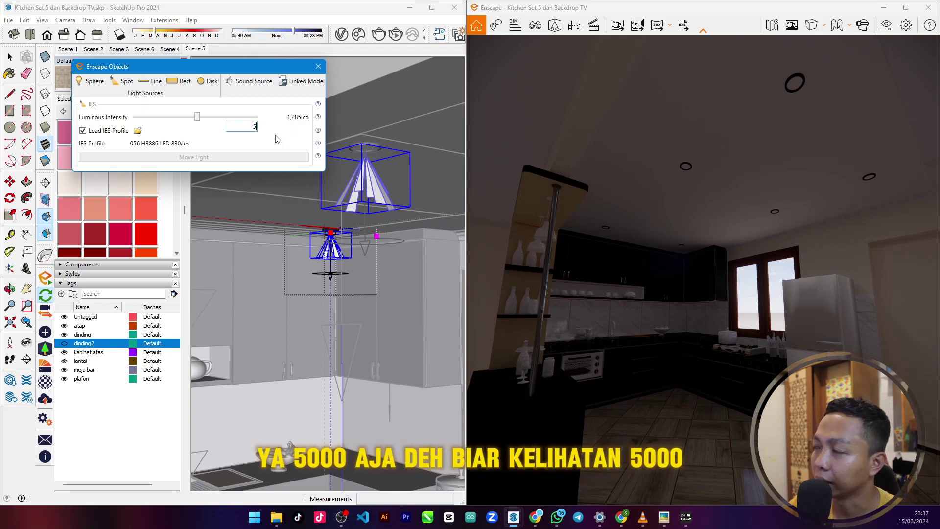
type("5000")
key("Return")
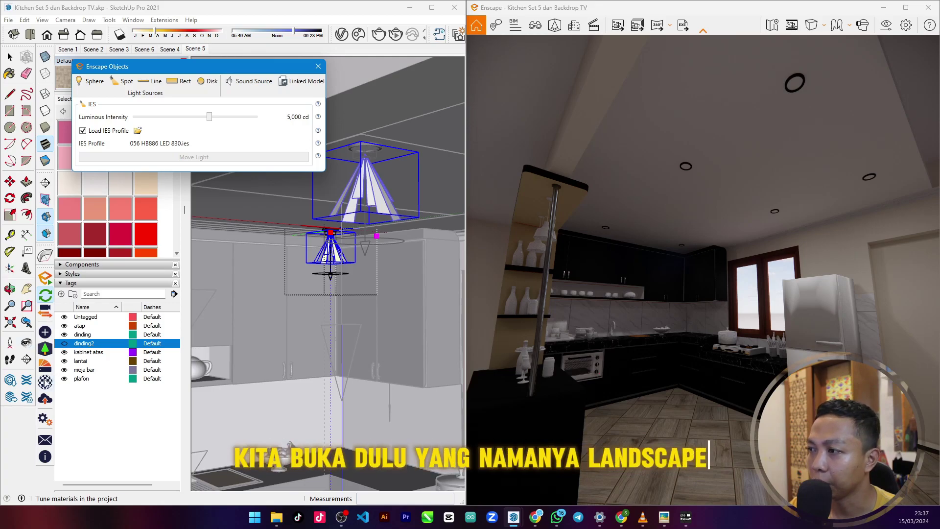
Open the Enscape Material Editor and arrange the Enscape windows clear of the ceiling lamp's disc in the model view.
left_click(46, 381)
left_click_drag(163, 85, 537, 152)
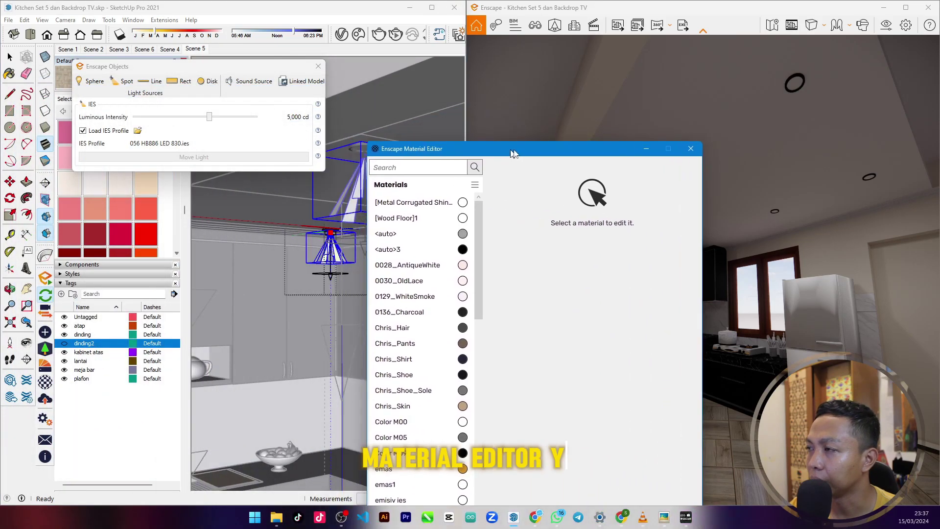
left_click_drag(248, 68, 183, 239)
scroll(362, 151, "up", 5)
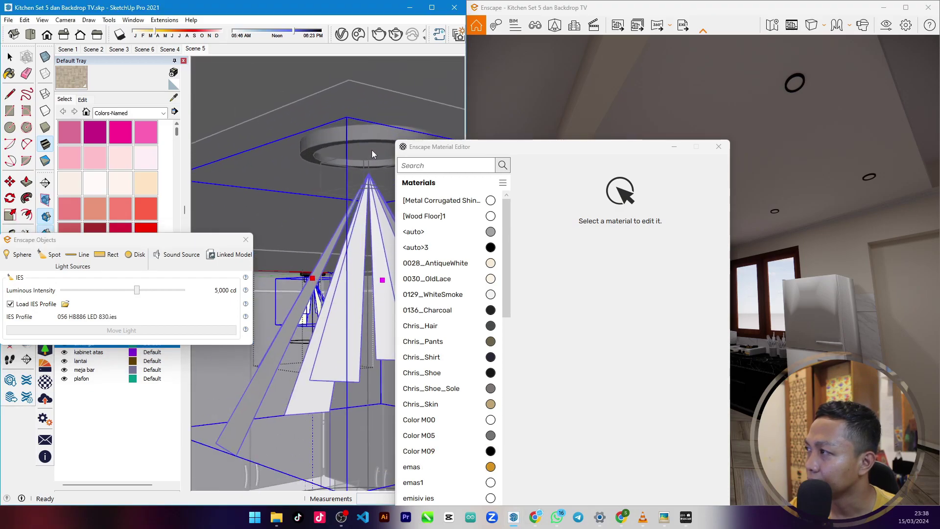
scroll(313, 256, "down", 5)
scroll(313, 257, "up", 5)
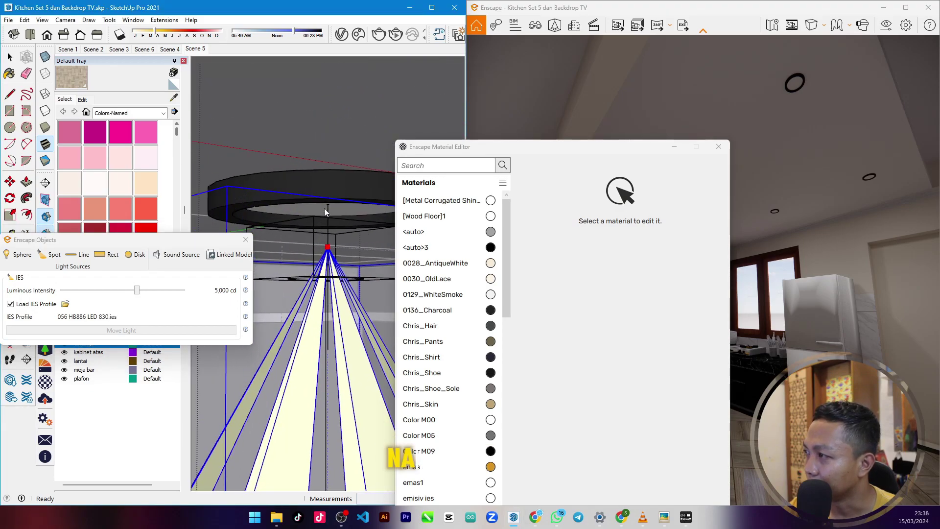
left_click_drag(142, 241, 194, 286)
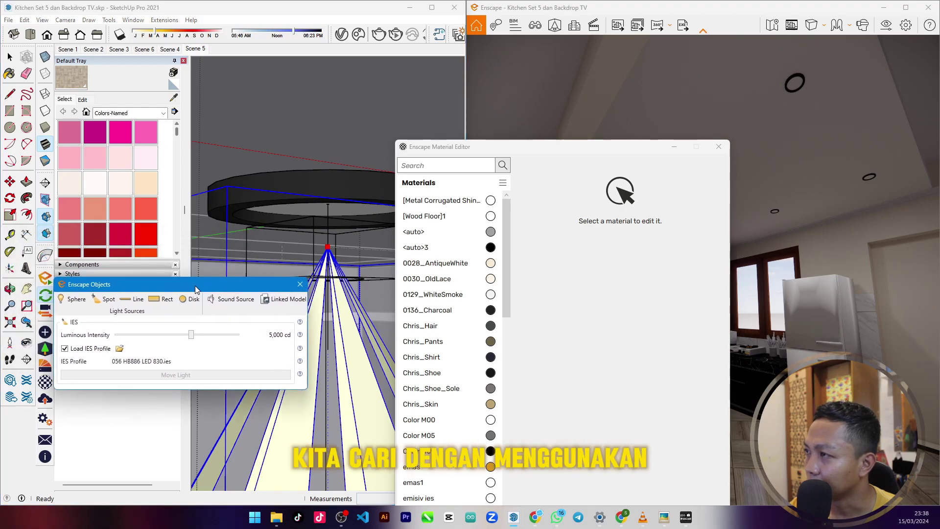
left_click_drag(268, 287, 268, 307)
Sample the white material of the lamp's disc, emisiv ies, so it loads in the Material Editor.
left_click(173, 103)
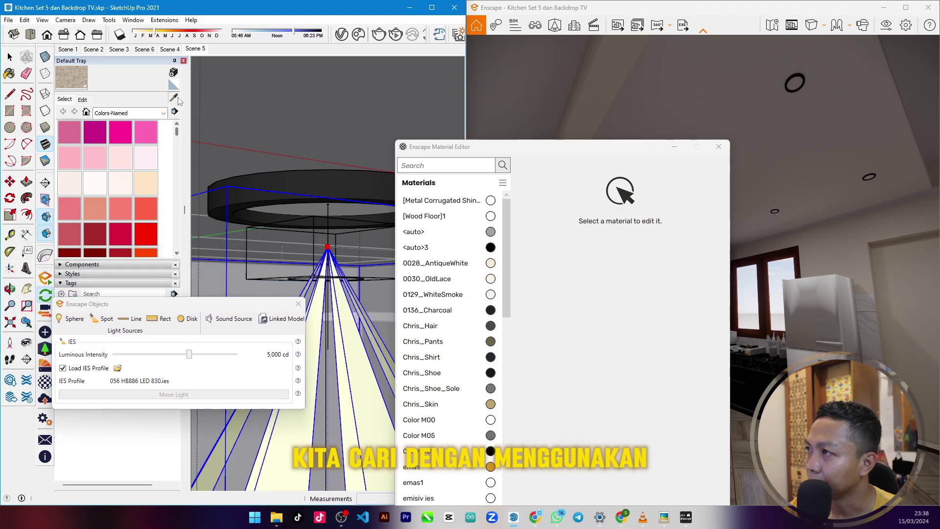
scroll(294, 199, "up", 2)
left_click(309, 204, "alt")
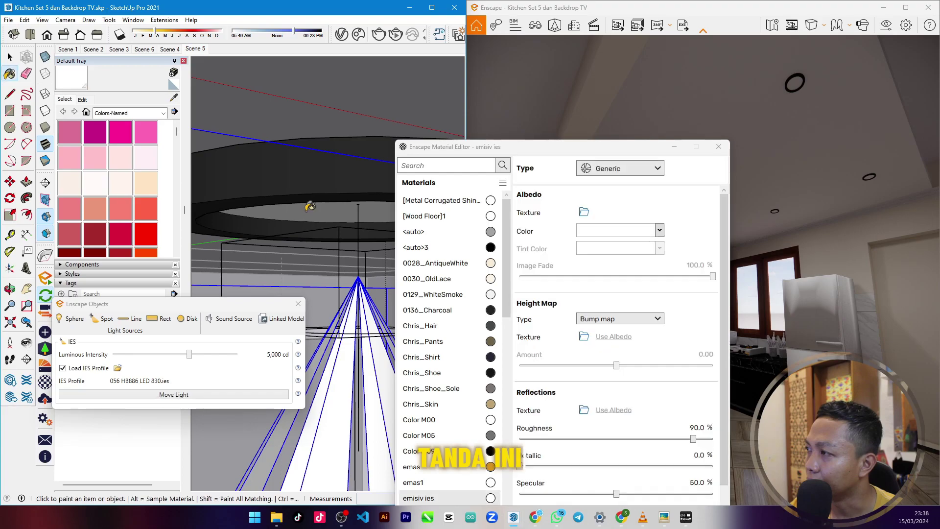
left_click_drag(506, 148, 478, 151)
left_click(173, 99)
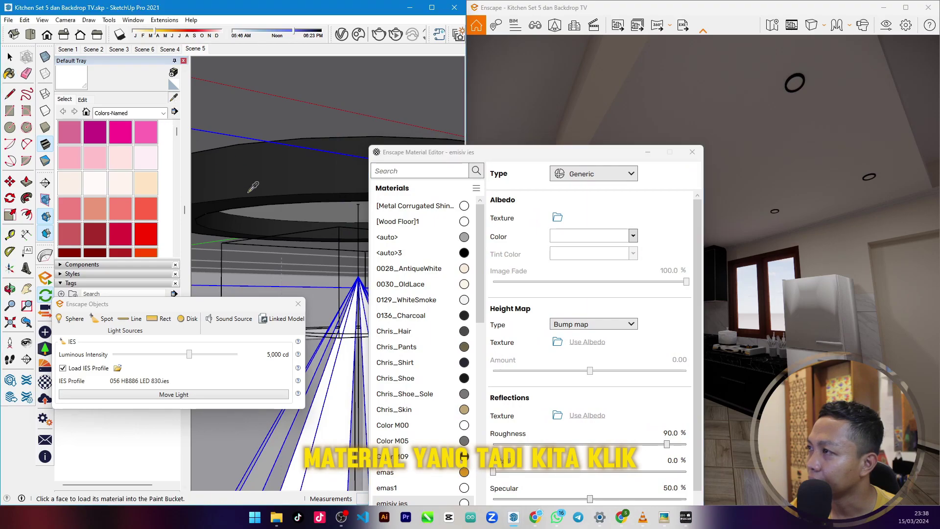
left_click(294, 203)
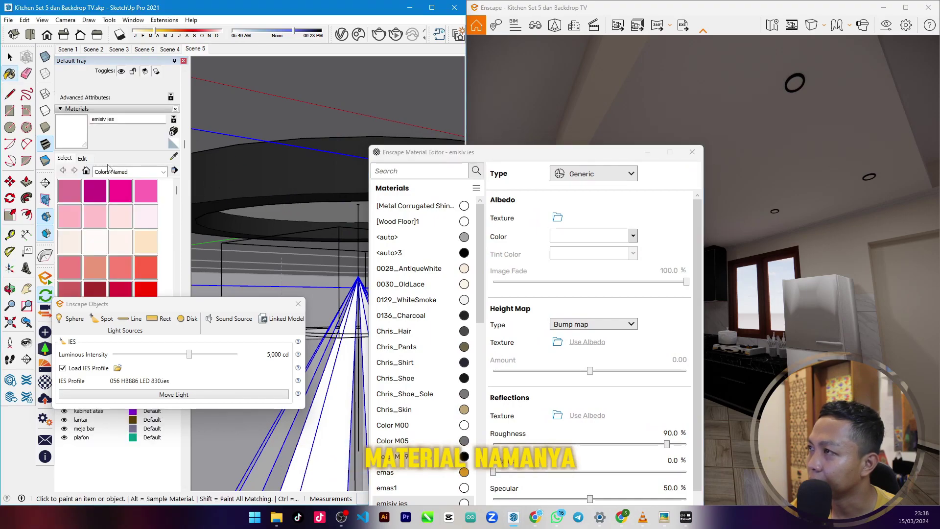
Make the emisiv ies material Self-illuminated with a luminance of 60,000 cd/m², and minimise the Material Editor.
left_click_drag(489, 152, 252, 64)
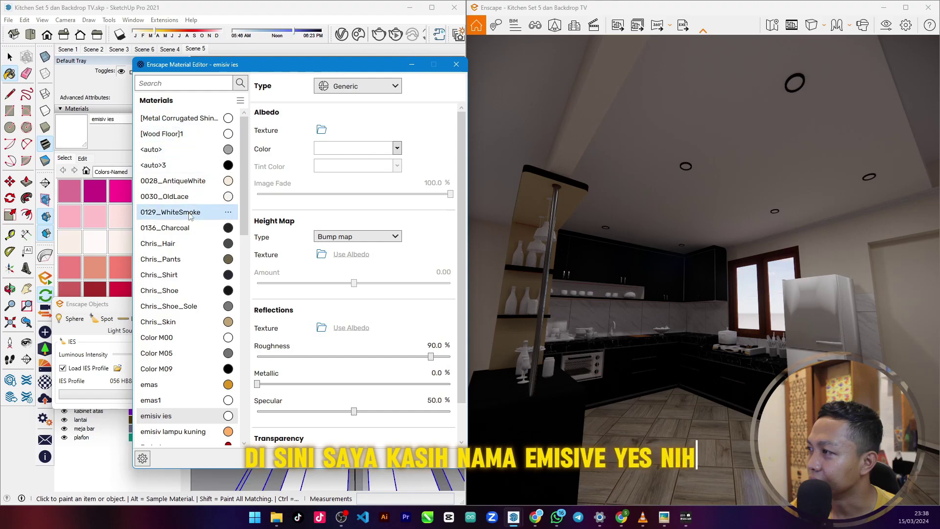
scroll(233, 294, "down", 3)
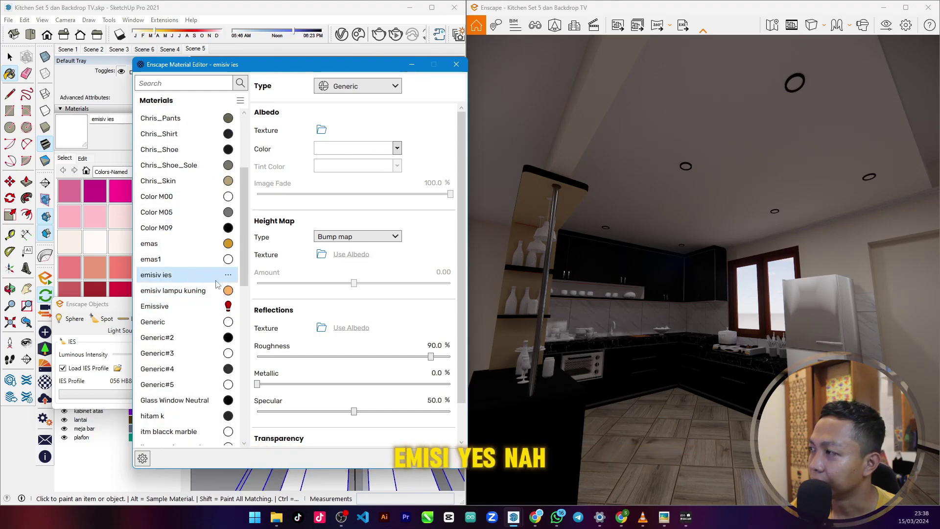
left_click(398, 87)
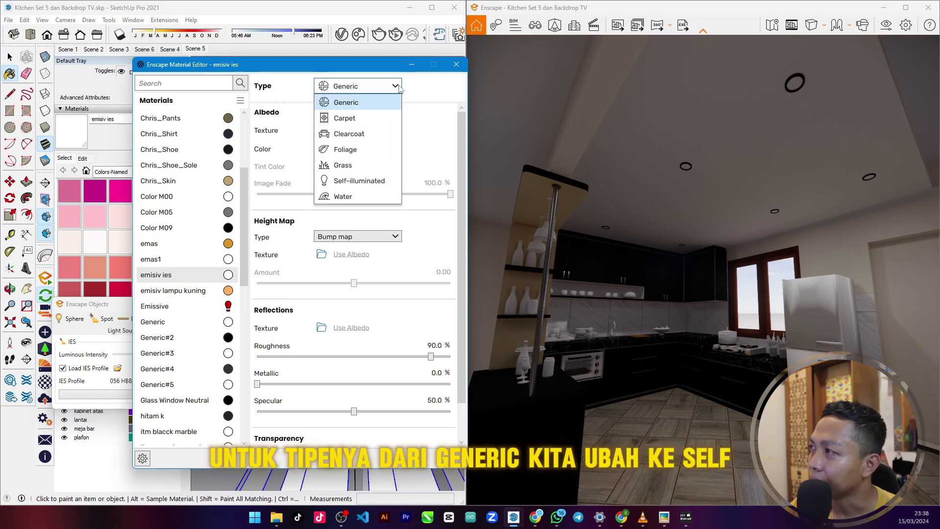
left_click(353, 186)
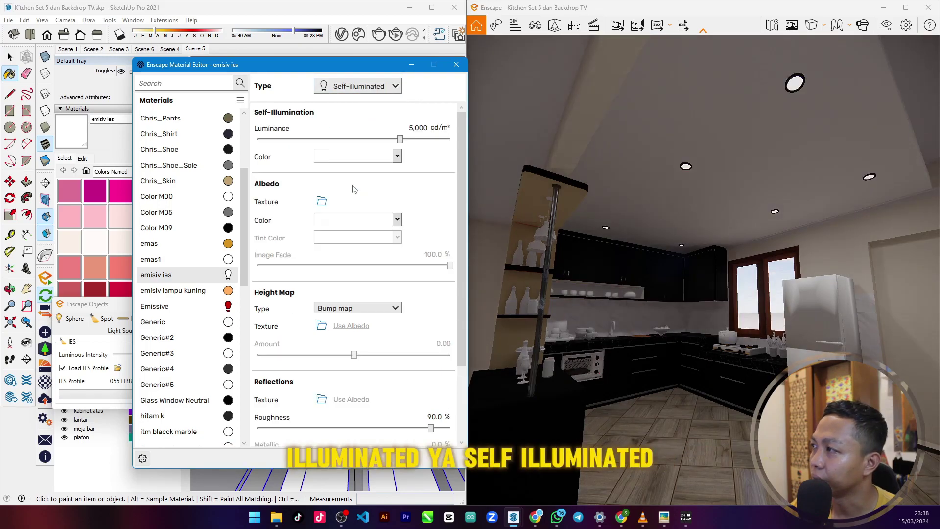
left_click_drag(400, 139, 443, 151)
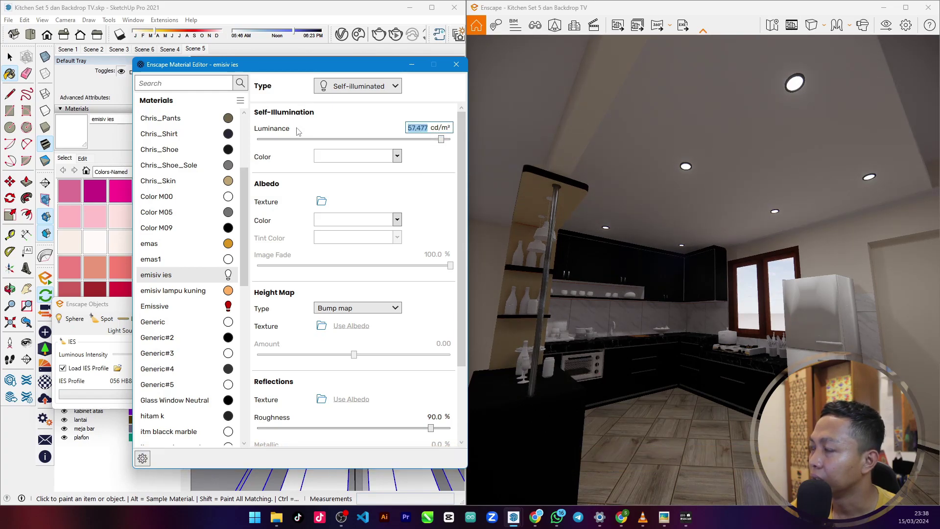
type("0")
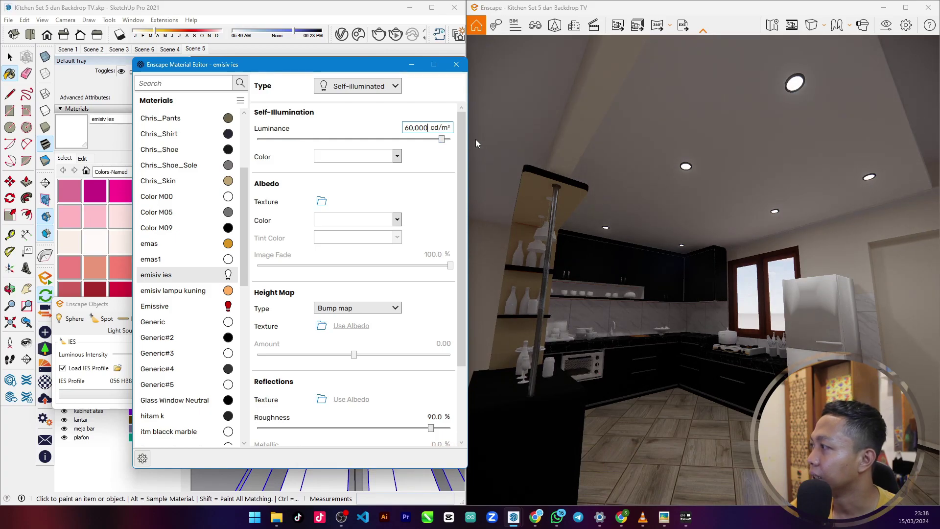
left_click(411, 64)
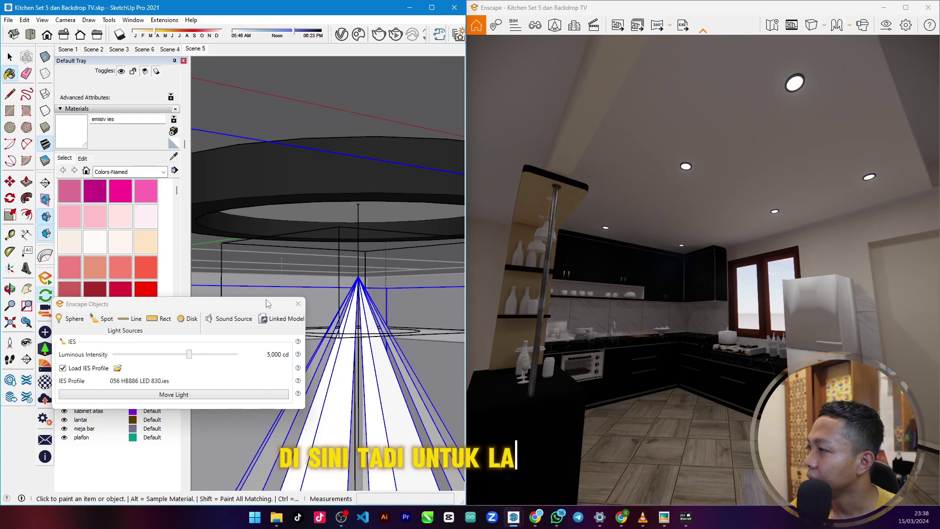
Set the IES light's luminous intensity to 9000 cd and close the Enscape Objects window.
left_click_drag(214, 304, 249, 177)
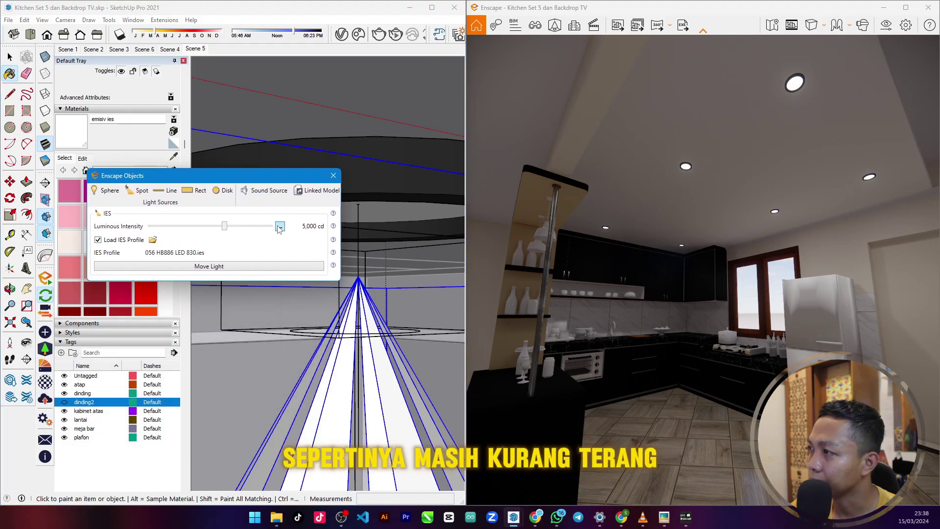
left_click(294, 244)
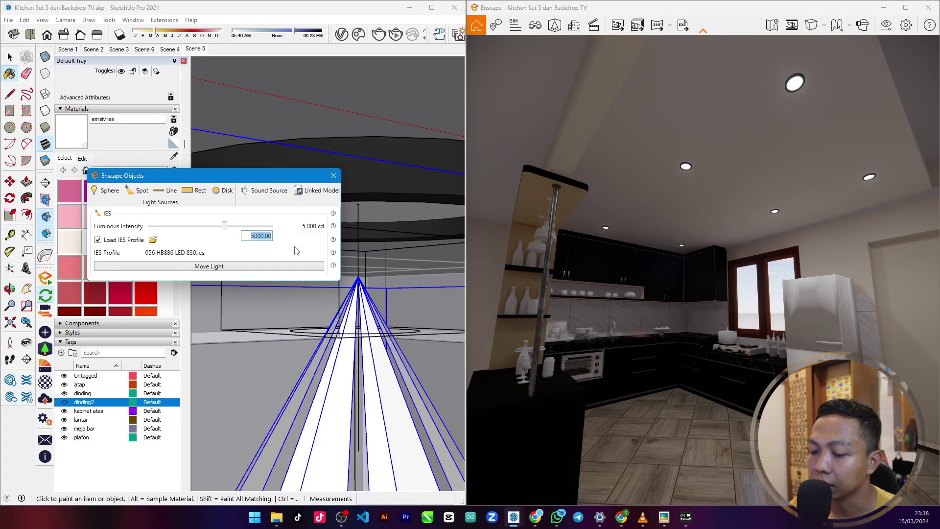
type("90")
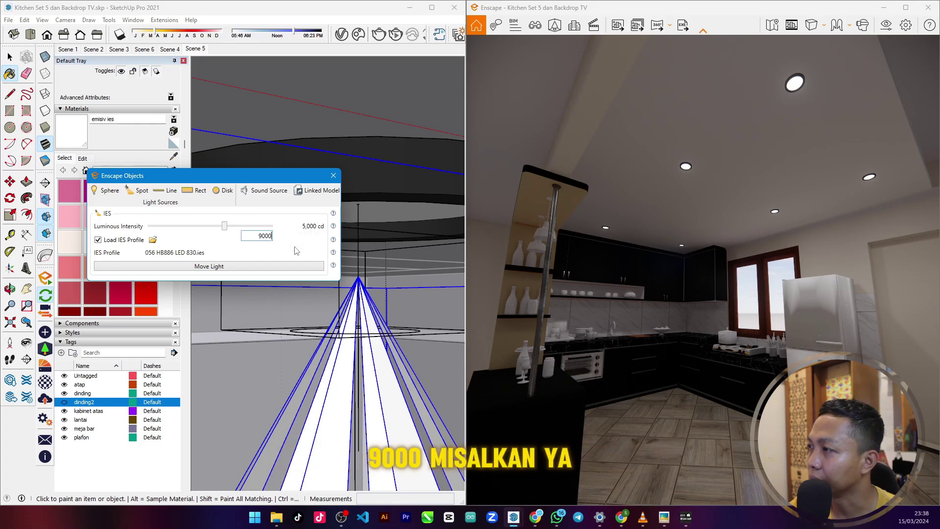
key("Return")
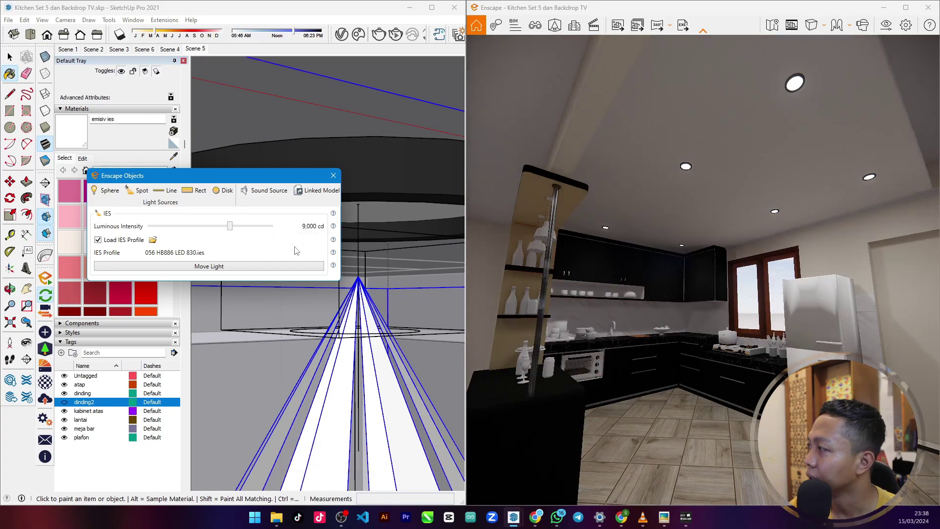
left_click(332, 176)
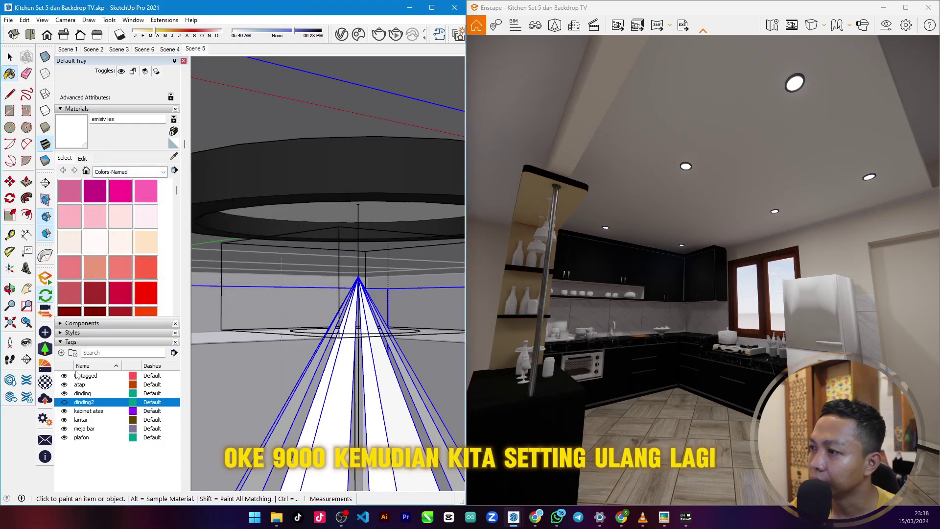
Return to Scene 5 with the Material Editor open and exit the lamp group's editing.
left_click(45, 382)
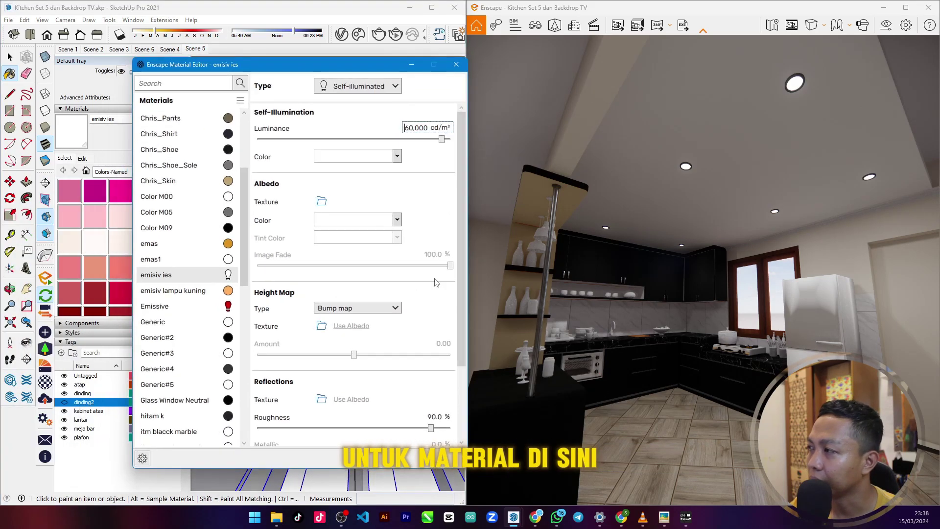
left_click(196, 50)
mouse_move(270, 69)
left_mouse_down()
mouse_move(303, 99)
mouse_move(26, 107)
mouse_move(480, 110)
mouse_move(641, 130)
mouse_move(489, 91)
mouse_move(40, 93)
mouse_move(455, 116)
mouse_move(469, 98)
mouse_move(528, 92)
mouse_move(503, 90)
left_mouse_up()
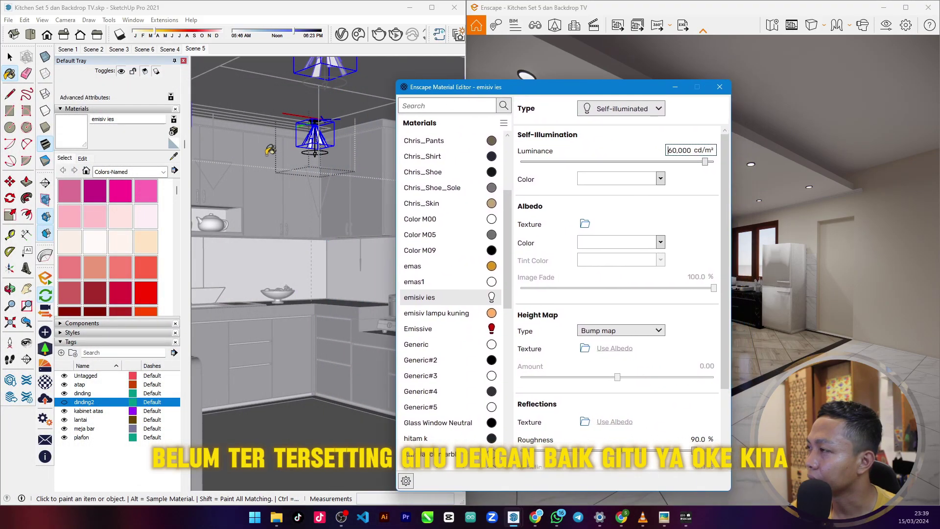
left_click(10, 58)
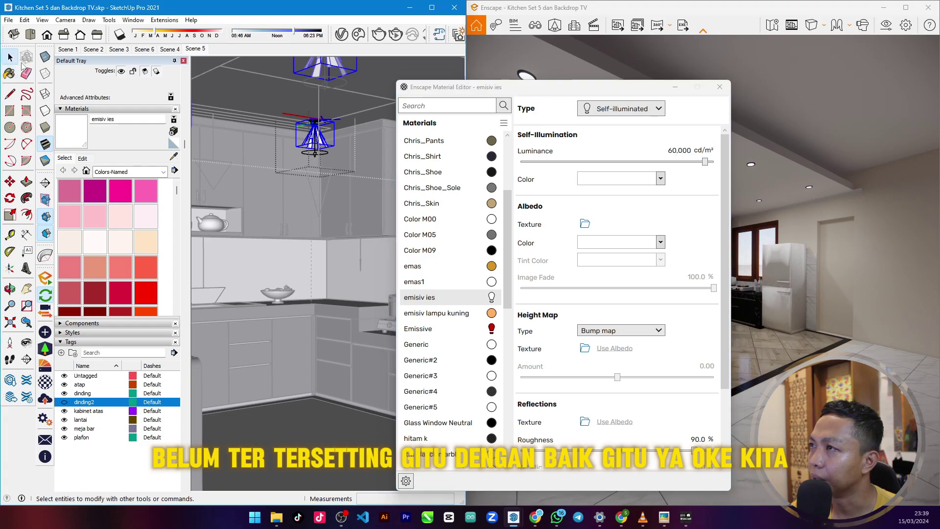
left_click(247, 124)
mouse_move(561, 89)
left_mouse_down()
mouse_move(642, 86)
mouse_move(766, 149)
mouse_move(710, 100)
mouse_move(78, 81)
mouse_move(669, 156)
mouse_move(633, 260)
mouse_move(553, 269)
mouse_move(494, 260)
left_mouse_up()
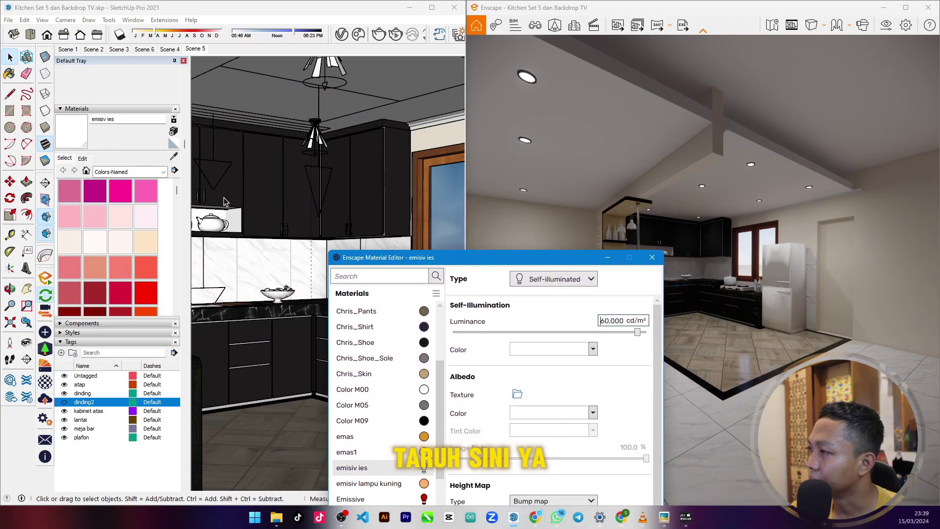
Sample the black cabinet material itm th 003 d and set its roughness to 8% and metallic to 3%.
left_click(173, 157)
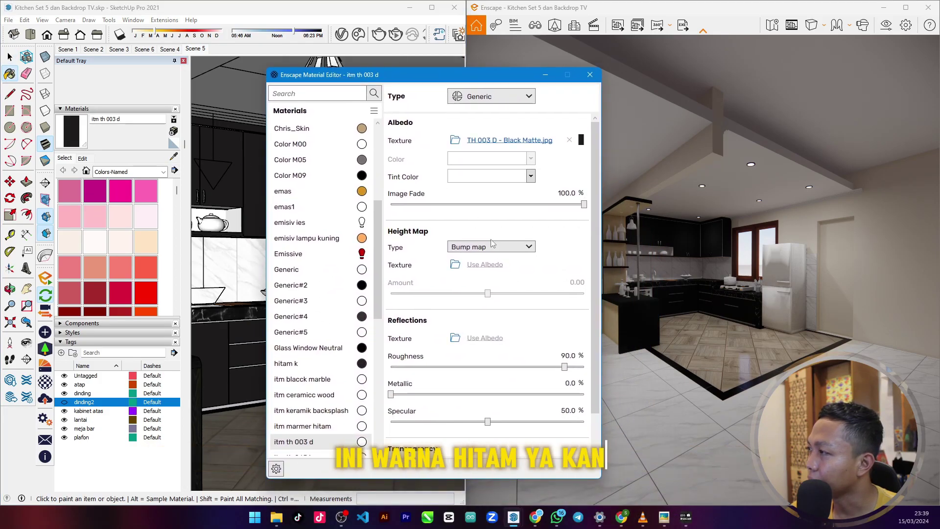
double_click(564, 356)
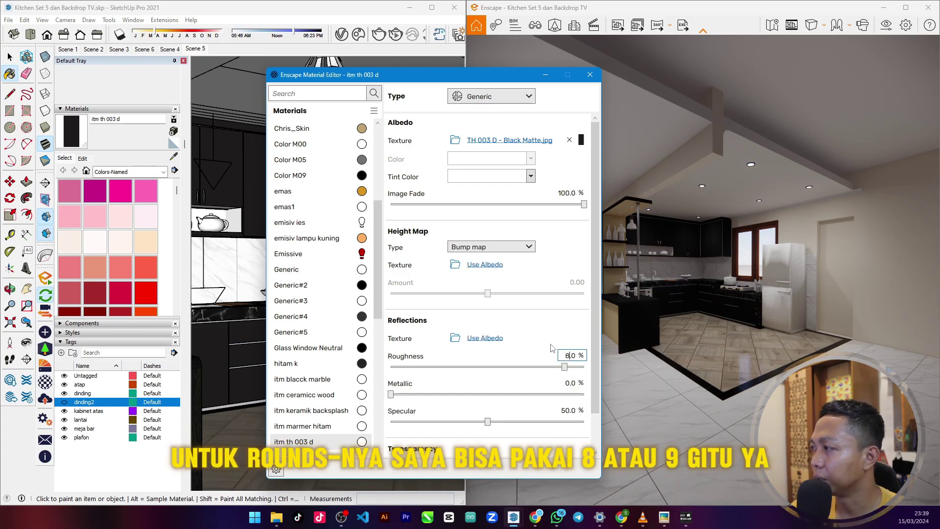
double_click(570, 383)
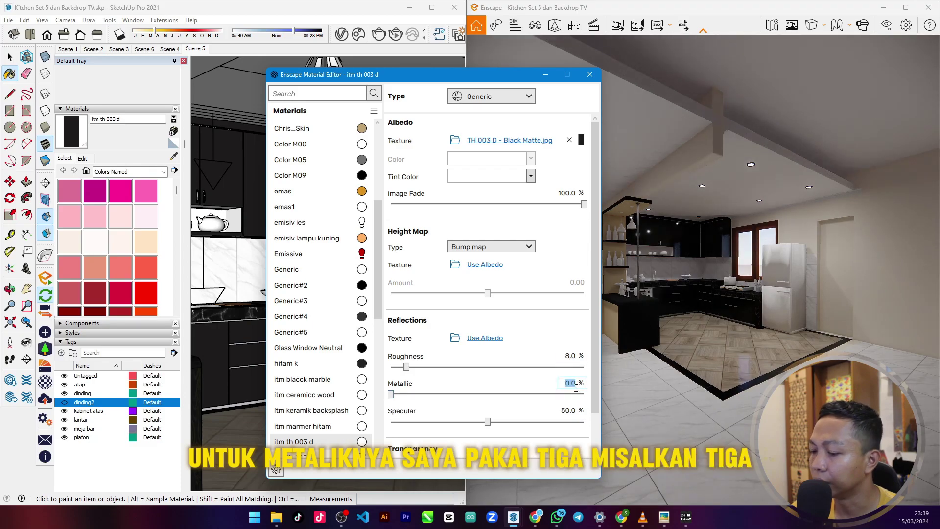
scroll(526, 354, "down", 2)
key("Return")
scroll(701, 227, "up", 5)
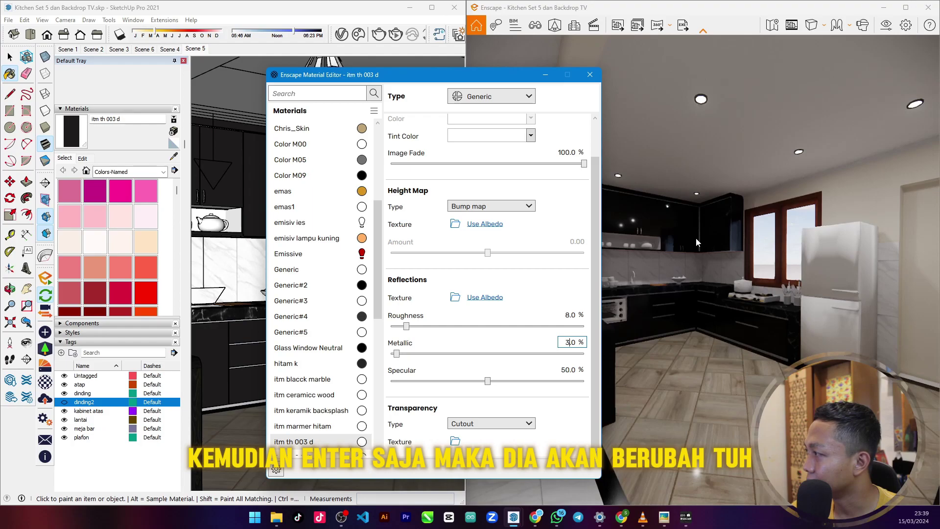
left_click_drag(705, 220, 741, 253)
scroll(740, 253, "up", 2)
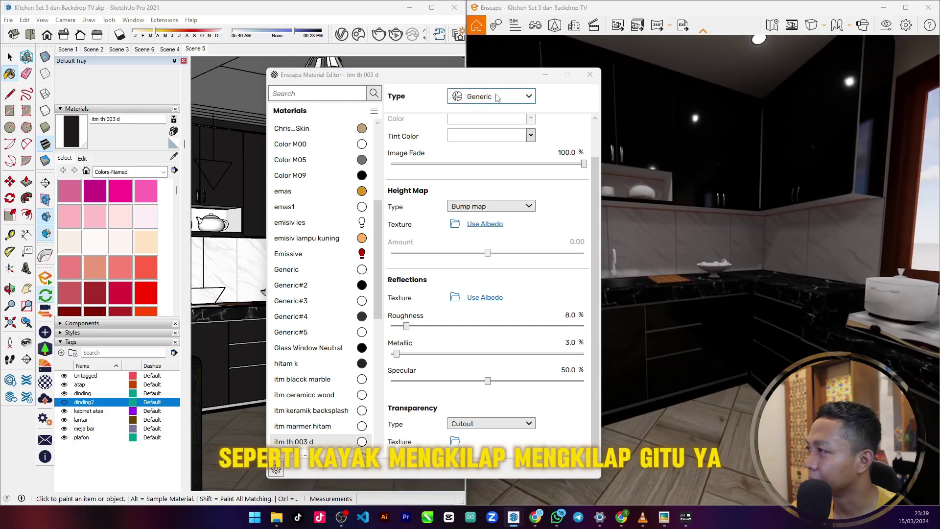
Sample the black marble countertop material itm marmer hitam and set its roughness to 8% and metallic to 3%.
left_click_drag(433, 77, 528, 75)
left_click(173, 157)
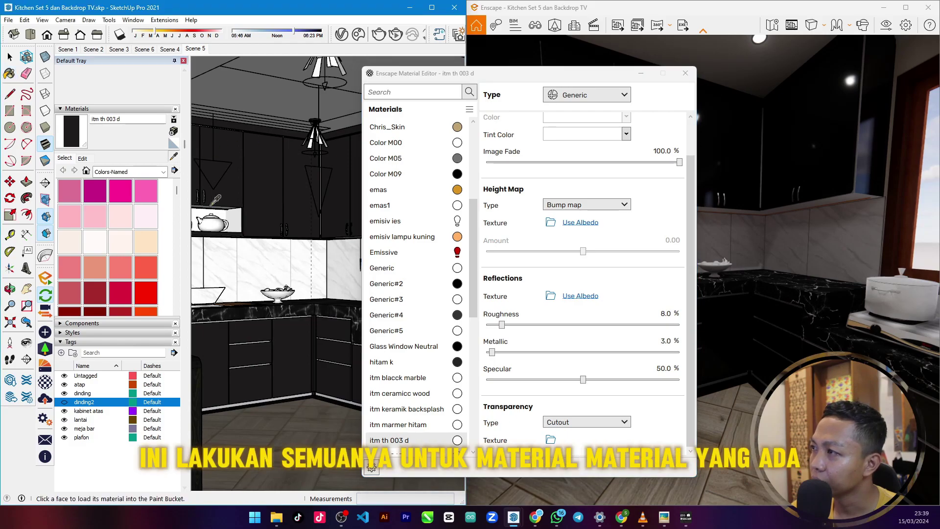
left_click(256, 307)
left_click_drag(540, 78, 407, 72)
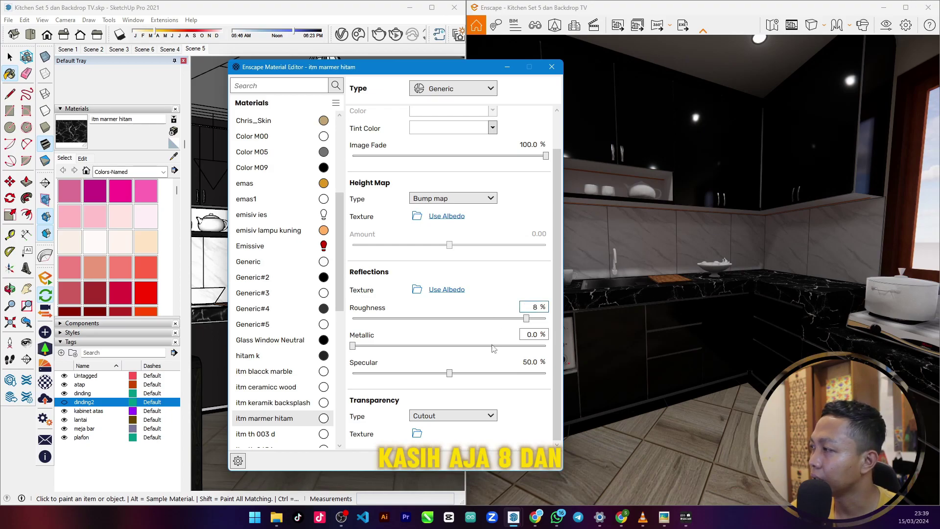
type("8")
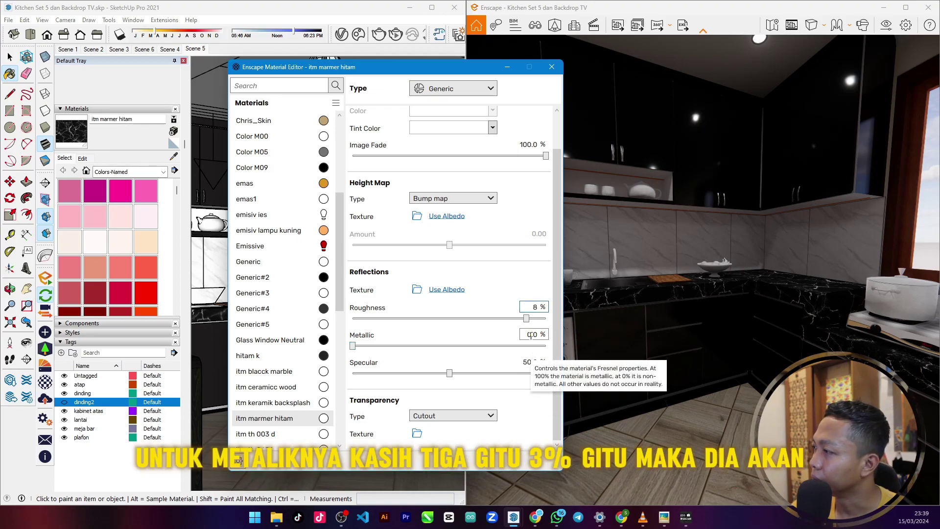
left_click(533, 335)
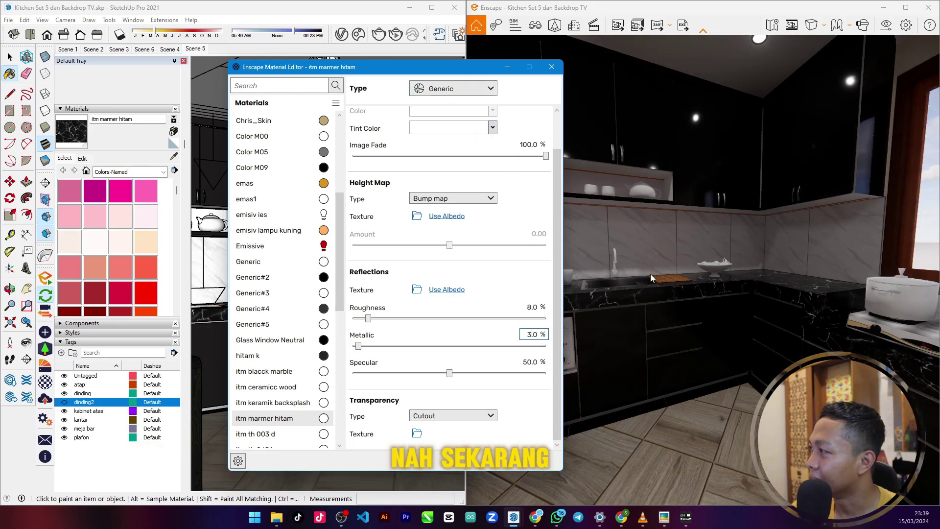
Sample the white marble wall material itm keramik backsplash and set its roughness to 8% and metallic to 3%.
scroll(654, 251, "up", 4)
left_click_drag(376, 75, 568, 95)
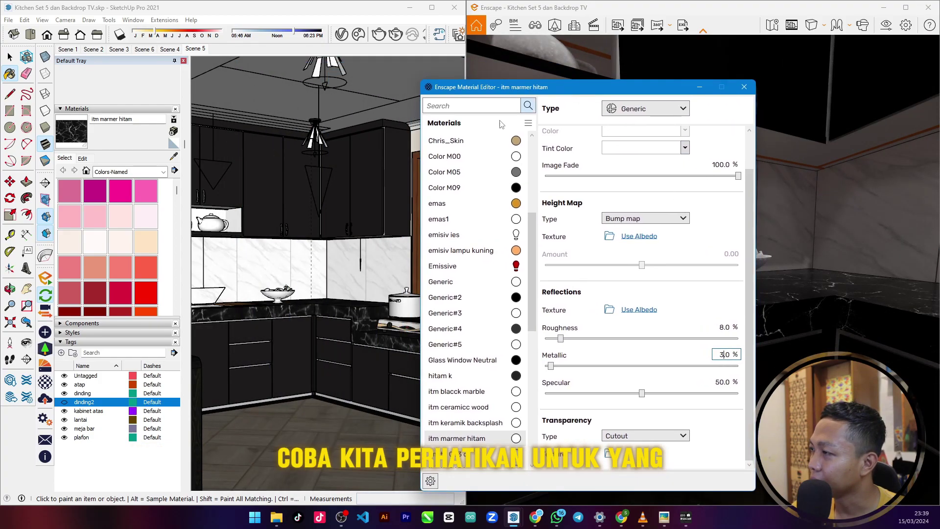
left_click(173, 157)
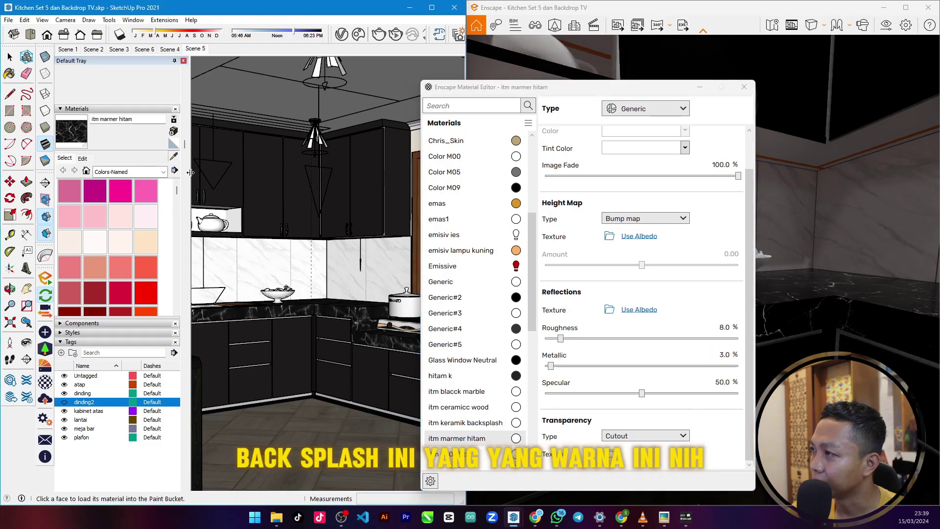
left_click(266, 259)
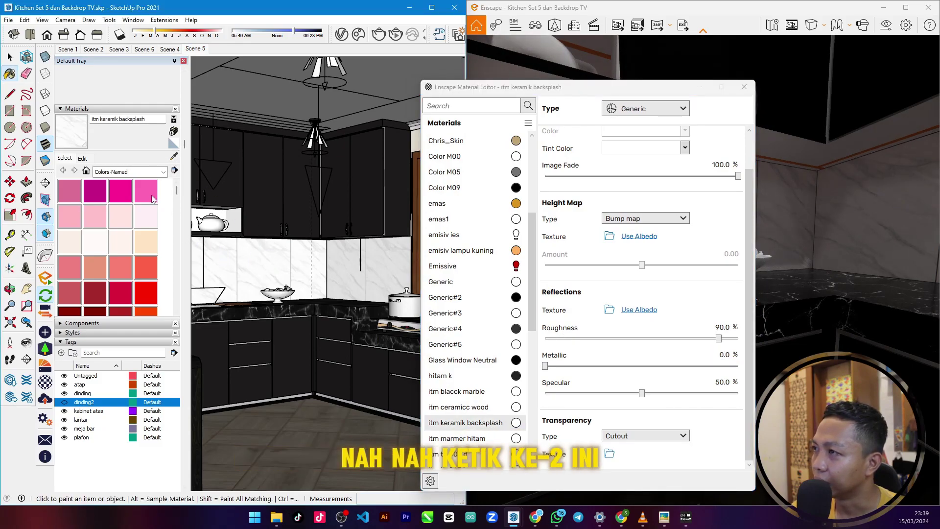
mouse_move(494, 93)
left_mouse_down()
mouse_move(142, 78)
mouse_move(149, 76)
left_mouse_up()
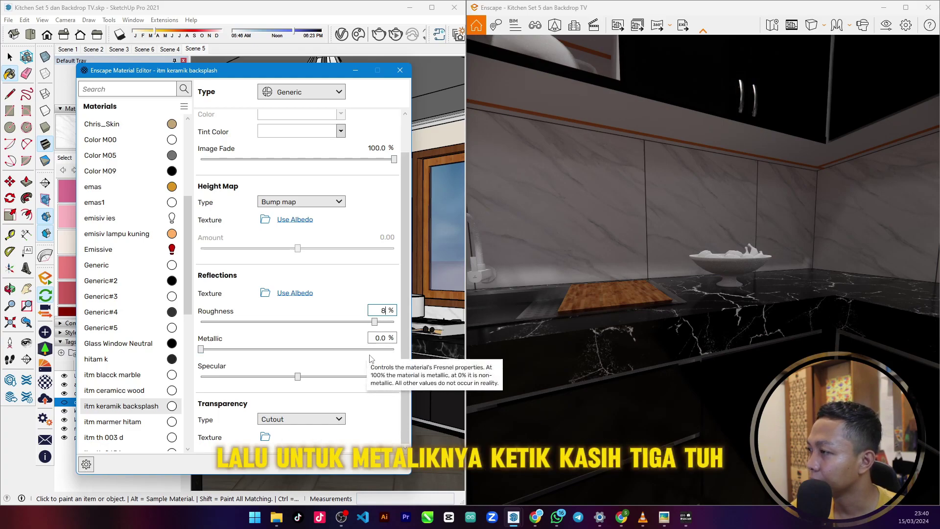
left_click(383, 340)
type("3")
key("Return")
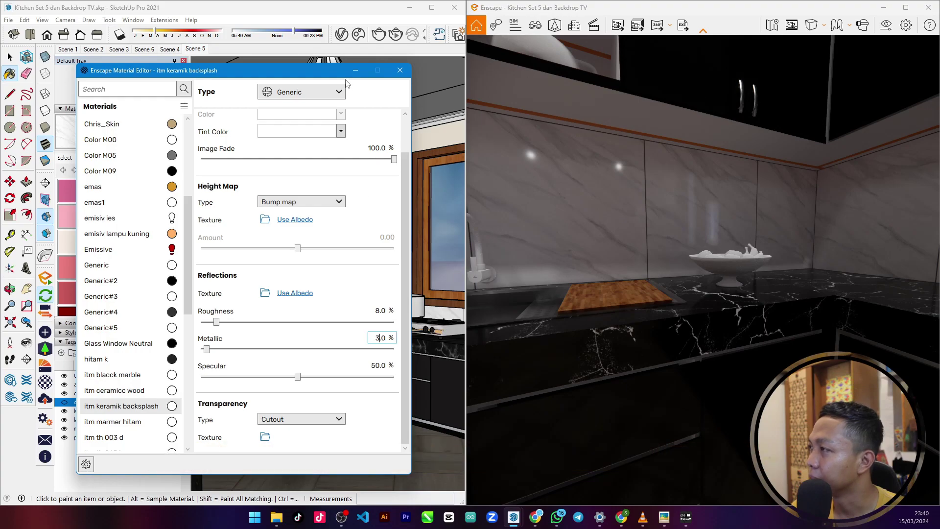
Sample the LED strip material emisiv lampu kuning under the upper cabinets and make it Self-illuminated.
left_click_drag(330, 73, 637, 153)
scroll(291, 240, "up", 5)
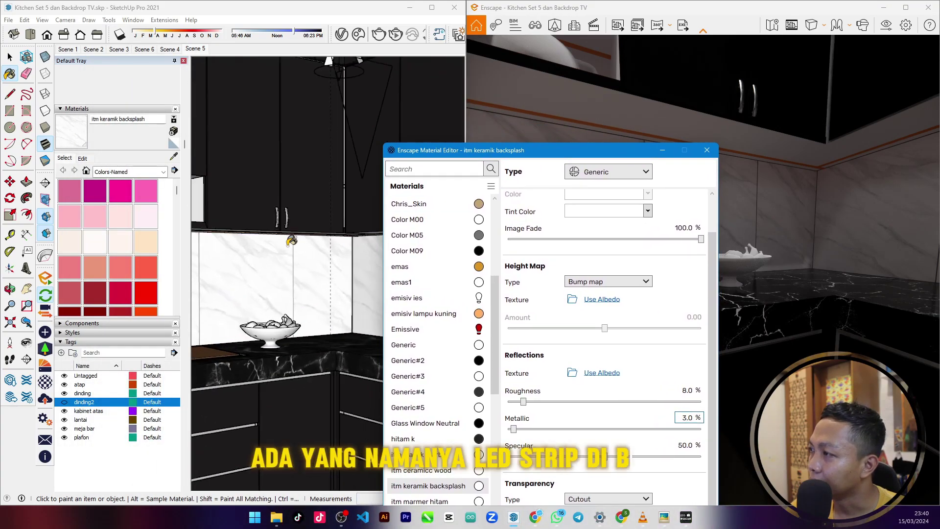
scroll(289, 244, "up", 3)
left_click(174, 156)
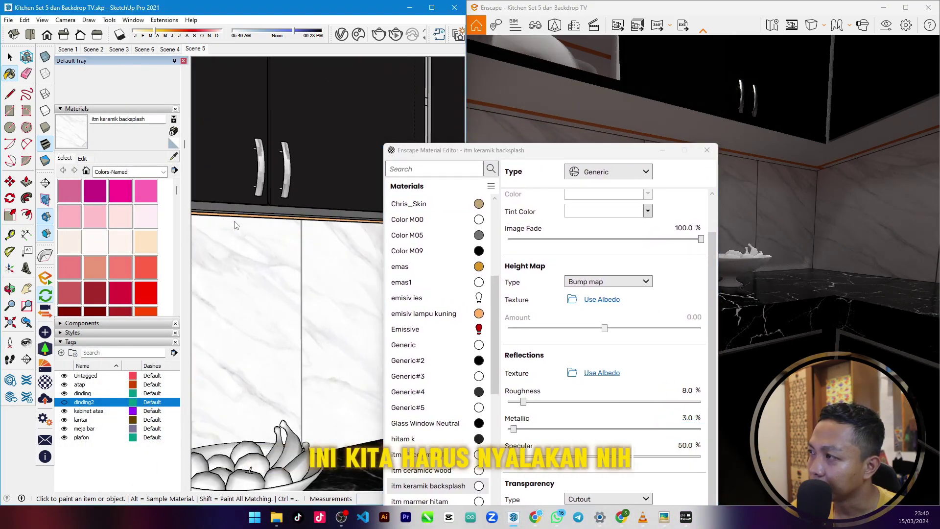
scroll(298, 205, "up", 2)
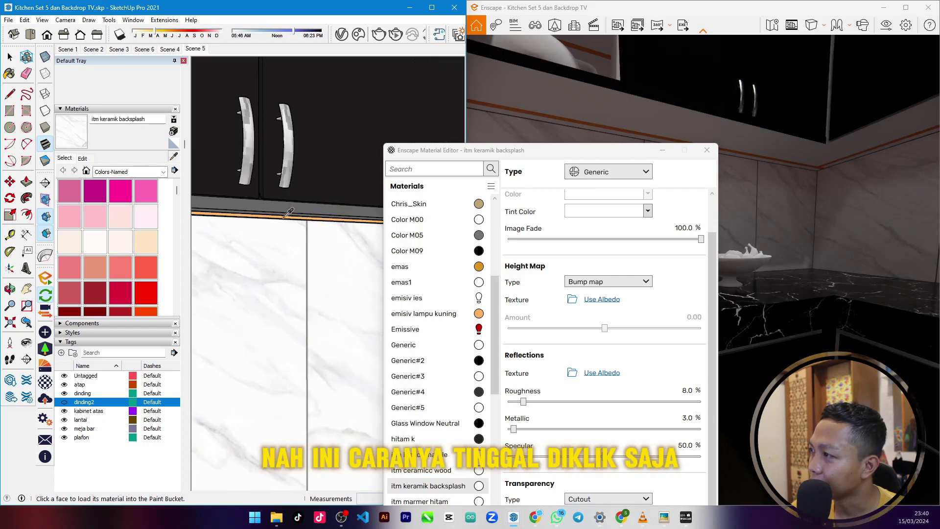
left_click(286, 214)
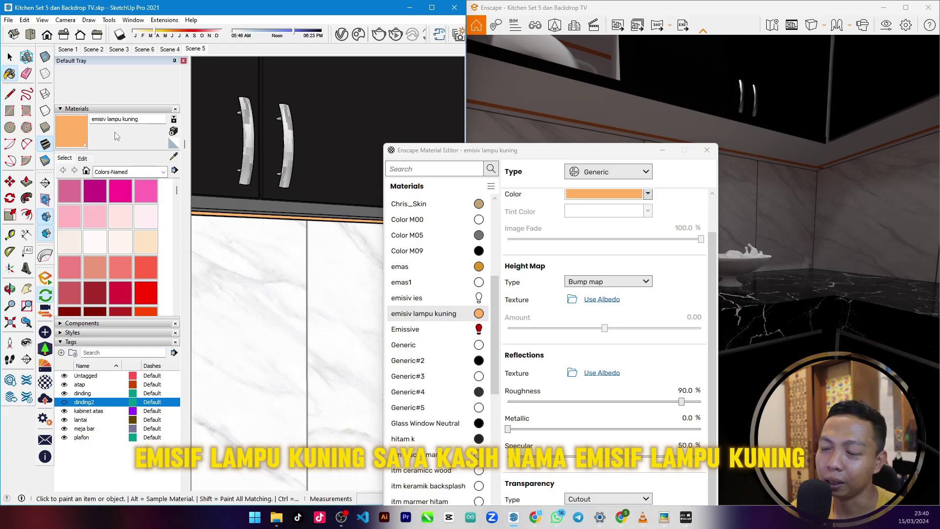
left_click_drag(441, 150, 123, 83)
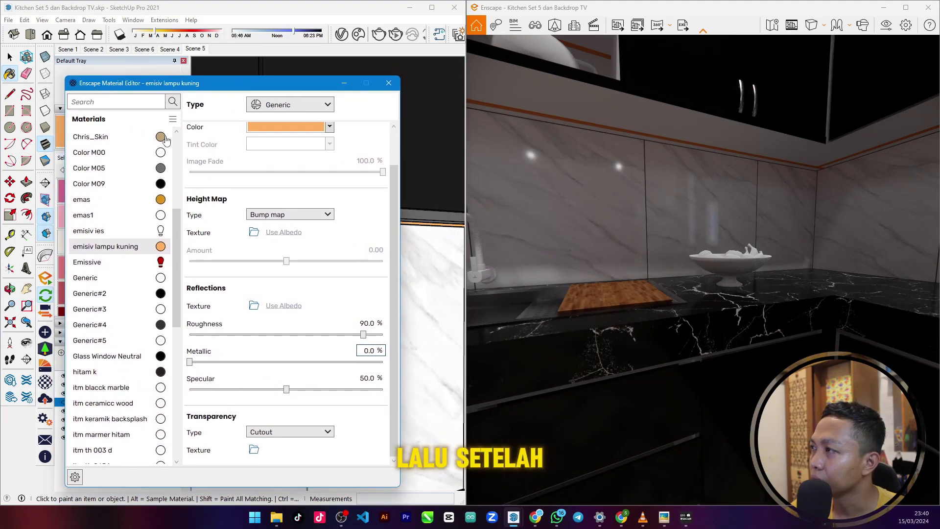
left_click(328, 106)
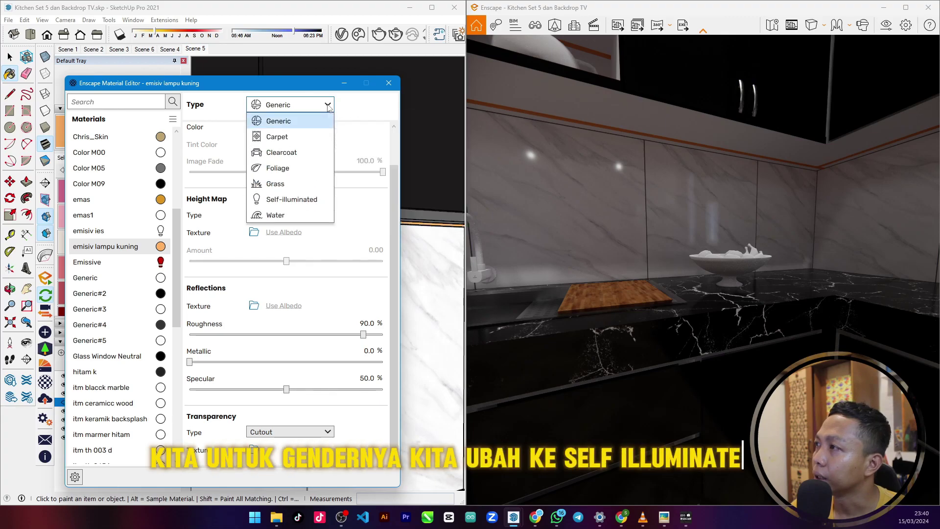
left_click(303, 198)
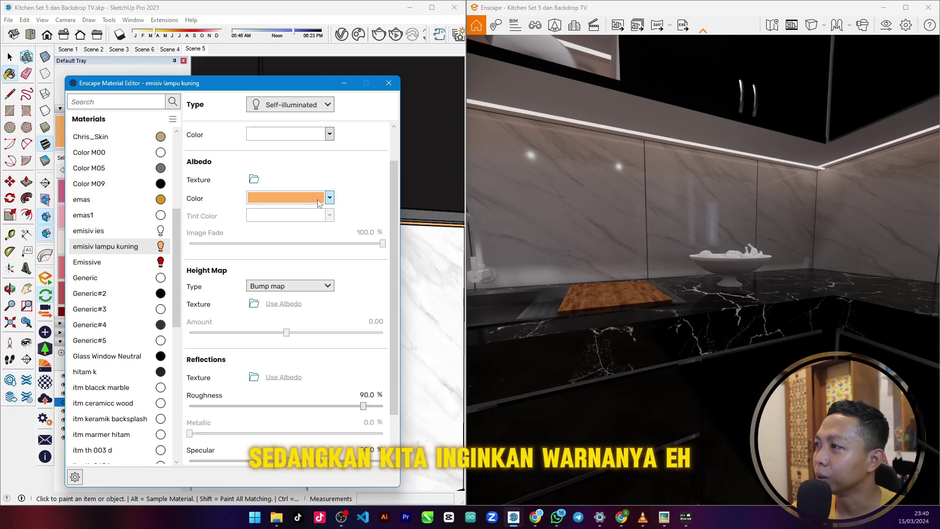
Give the emisiv lampu kuning material an orange self-illumination color and set its roughness to 8%.
left_click(329, 134)
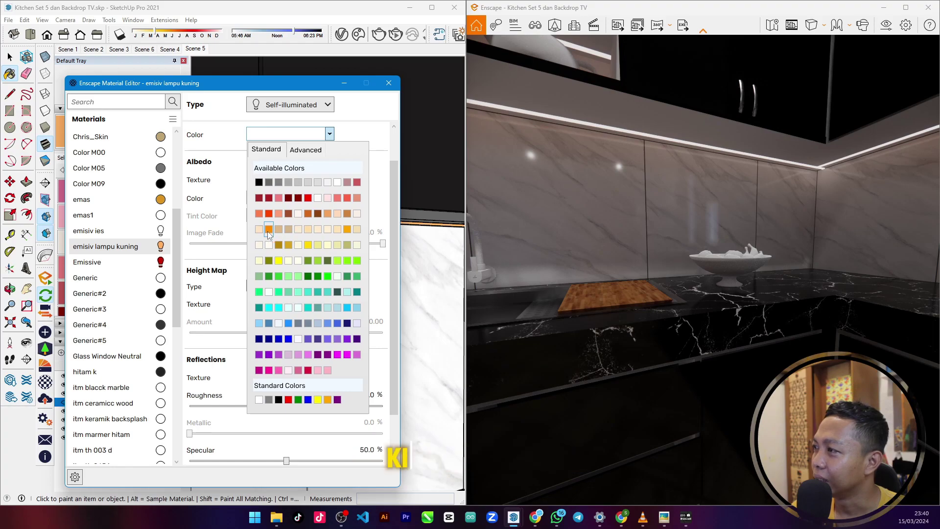
left_click(267, 230)
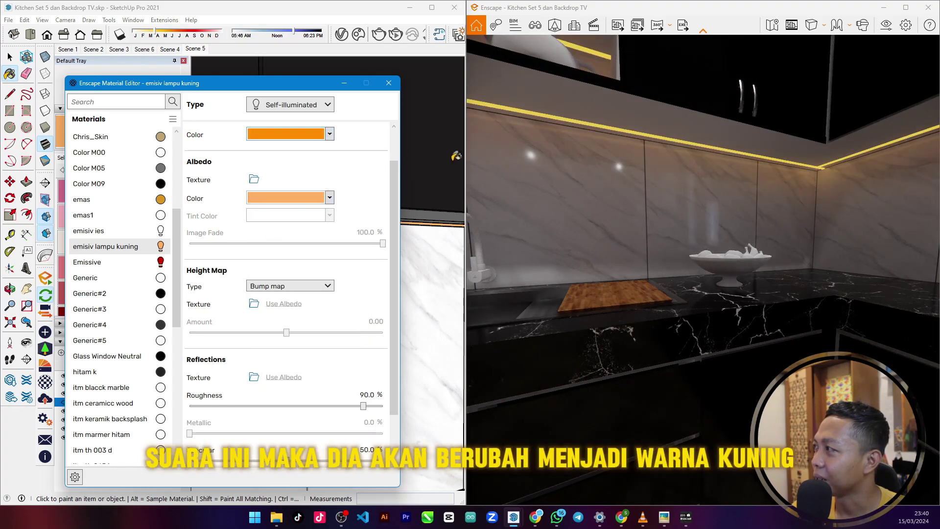
scroll(361, 381, "down", 1)
left_click(367, 372)
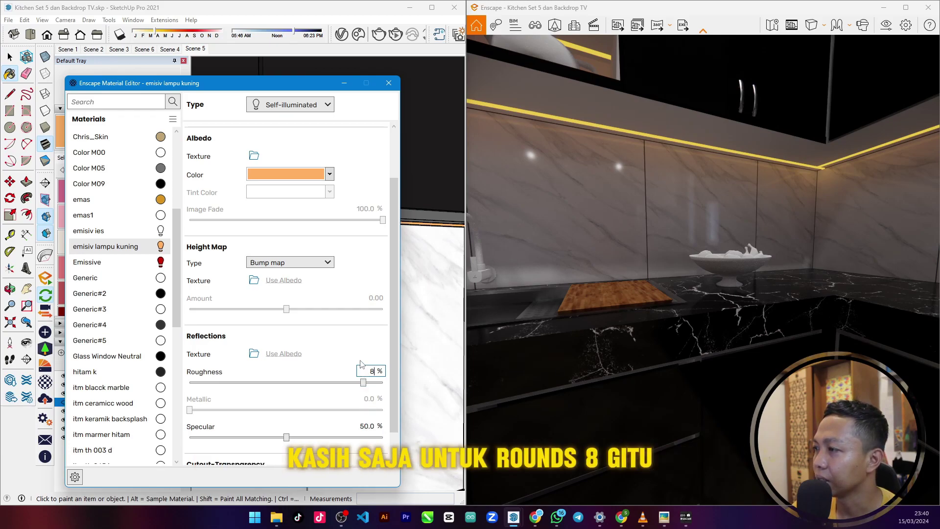
key("Return")
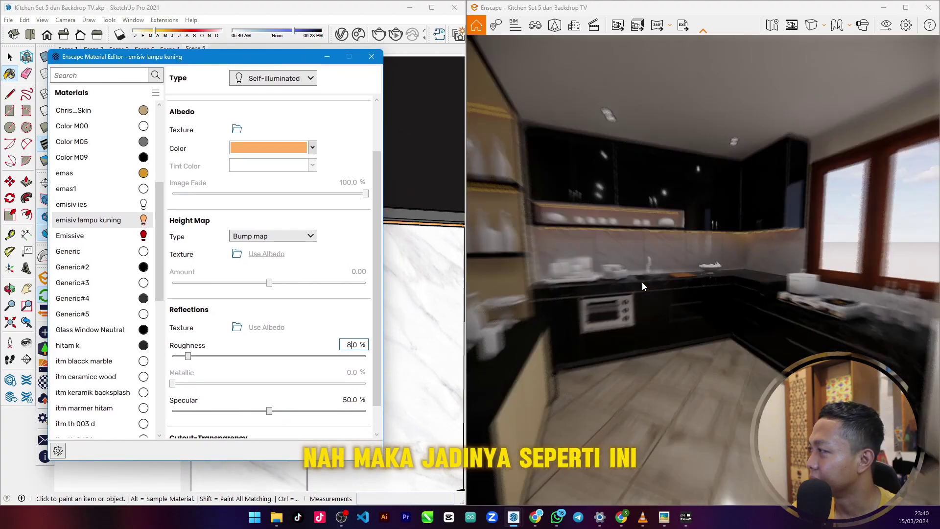
Examine the cabinet, backsplash and LED strip in the live render from near and far, and look through the material list.
left_click_drag(699, 264, 661, 268)
scroll(704, 267, "up", 2)
scroll(704, 266, "up", 2)
scroll(664, 256, "up", 4)
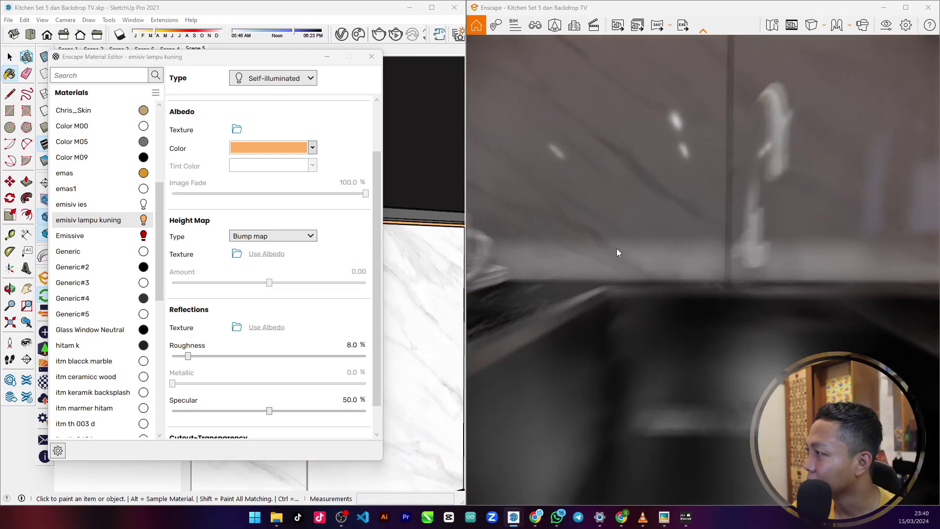
scroll(662, 256, "down", 4)
scroll(662, 256, "down", 5)
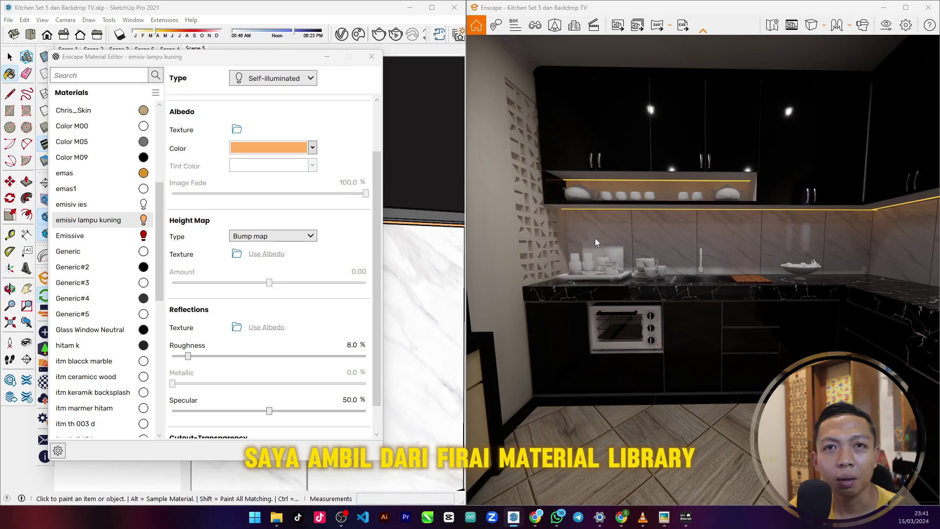
left_click_drag(590, 226, 609, 235)
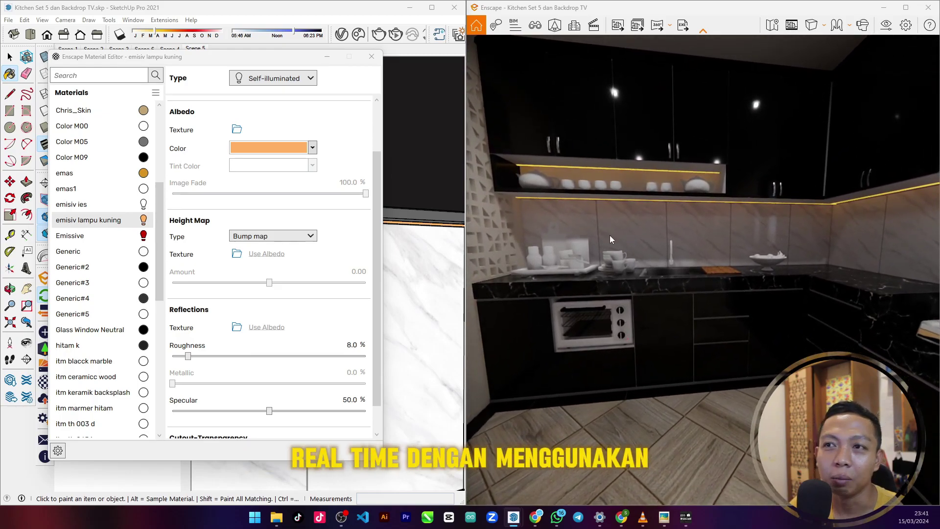
left_click_drag(602, 237, 530, 227)
scroll(532, 227, "up", 3)
scroll(532, 228, "down", 5)
left_click_drag(633, 240, 605, 229)
left_click_drag(793, 284, 748, 242)
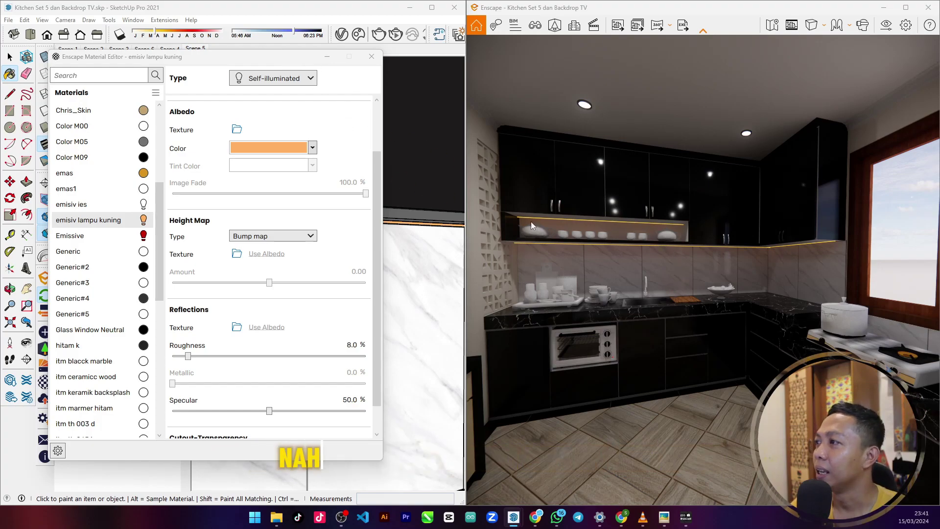
left_click_drag(505, 221, 519, 232)
scroll(76, 240, "down", 3)
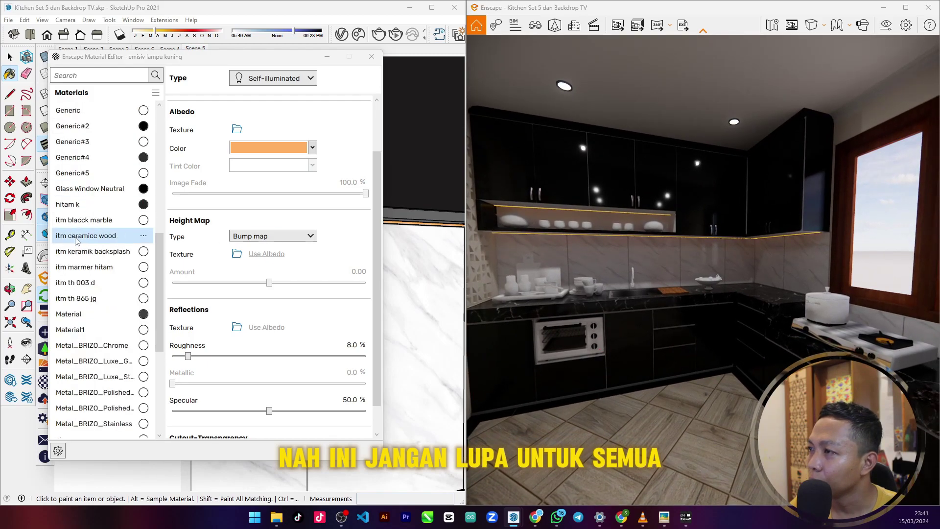
scroll(76, 240, "down", 5)
scroll(73, 234, "up", 4)
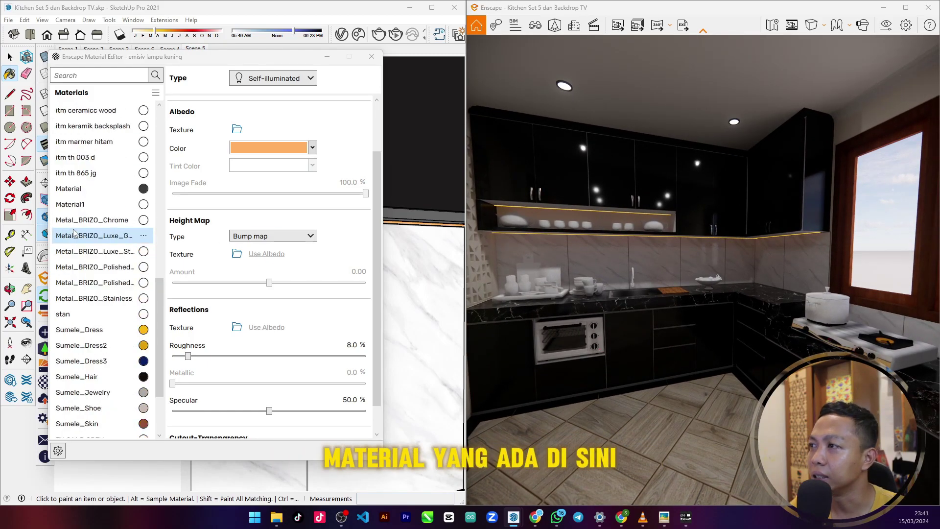
scroll(74, 234, "down", 4)
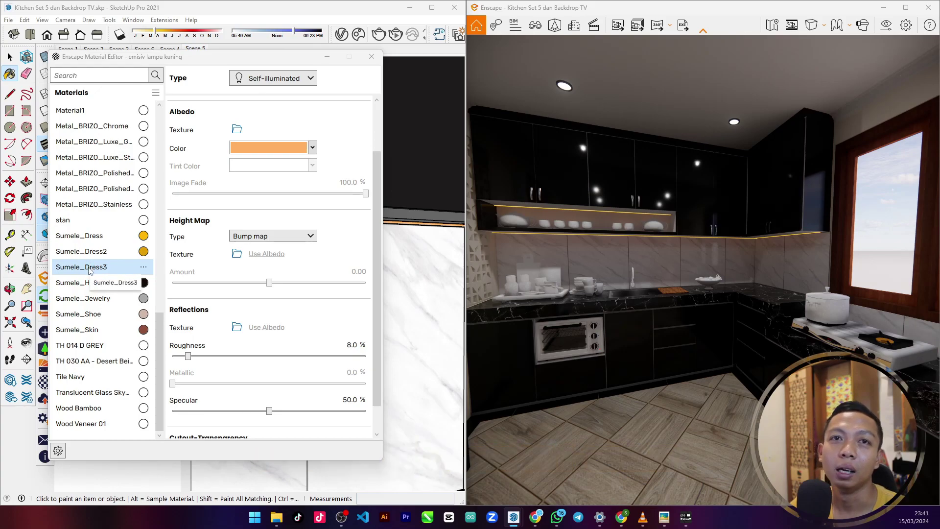
Return the model to Scene 5 and sample the bar table's dark wood material itm th 865 jg.
mouse_move(636, 274)
left_mouse_down()
mouse_move(822, 272)
mouse_move(807, 270)
mouse_move(800, 230)
mouse_move(646, 220)
mouse_move(622, 281)
mouse_move(577, 288)
left_mouse_up()
mouse_move(243, 60)
left_mouse_down()
mouse_move(512, 100)
mouse_move(652, 86)
left_mouse_up()
left_click(191, 50)
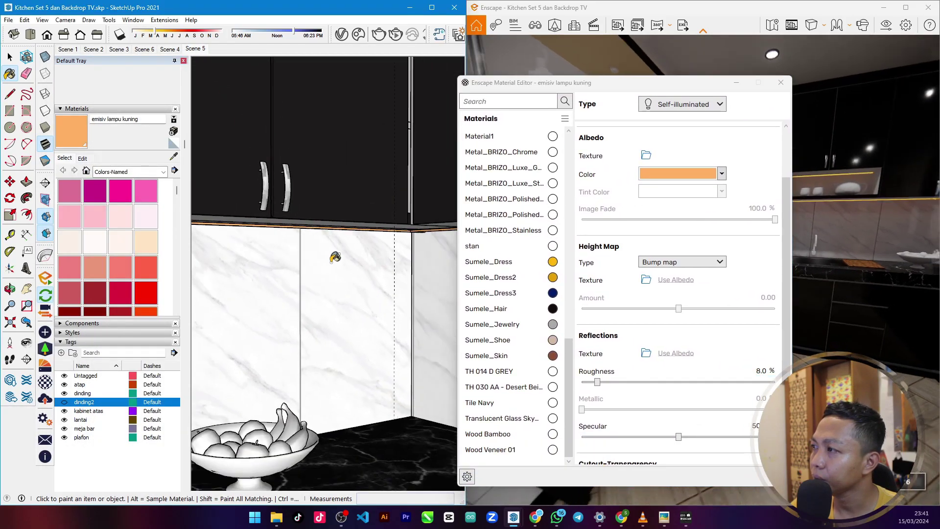
key("space")
key("q")
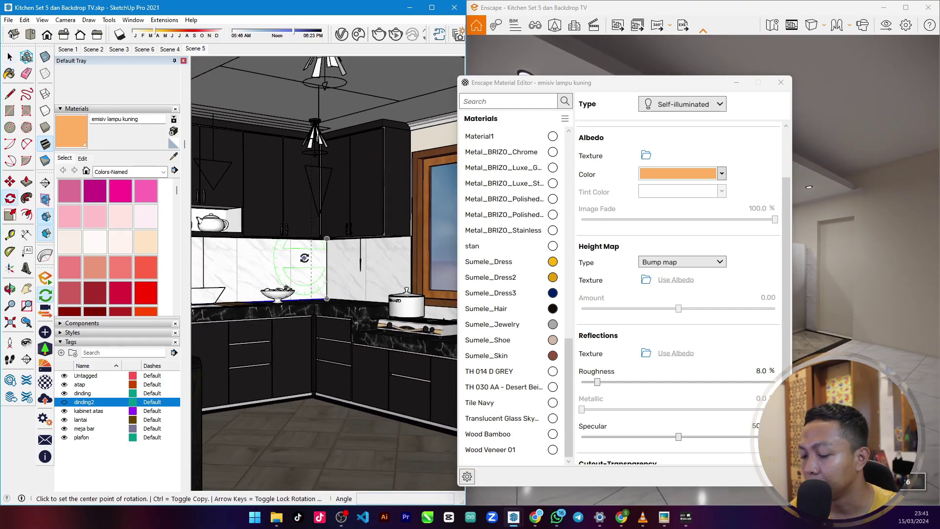
key("w")
left_click_drag(261, 195, 139, 223)
left_click(173, 157)
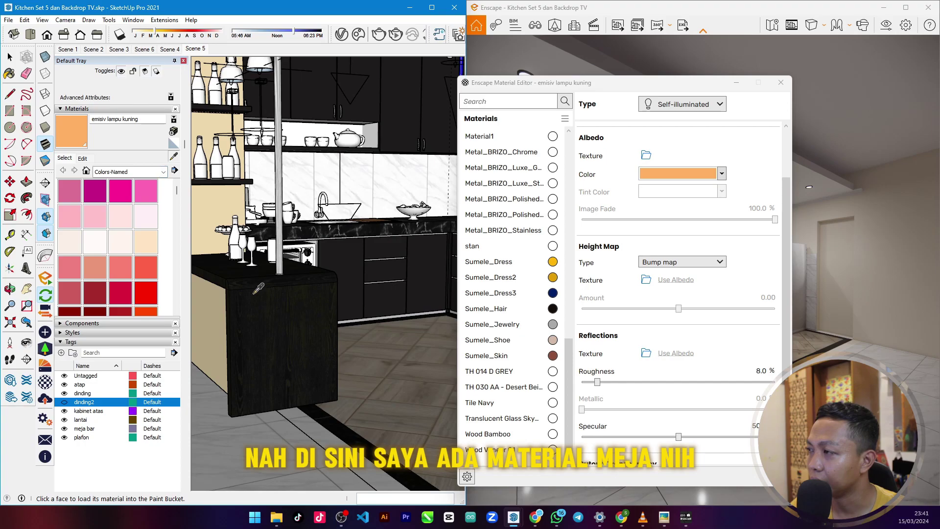
left_click(250, 280)
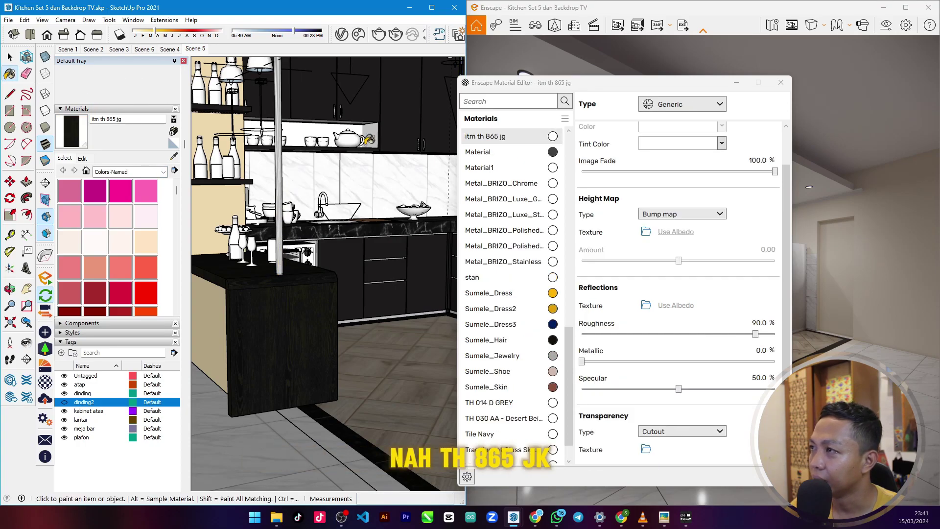
Set the bar table material's roughness to 8% and metallic to 3%, and check the table in the live render.
left_click_drag(621, 89, 300, 89)
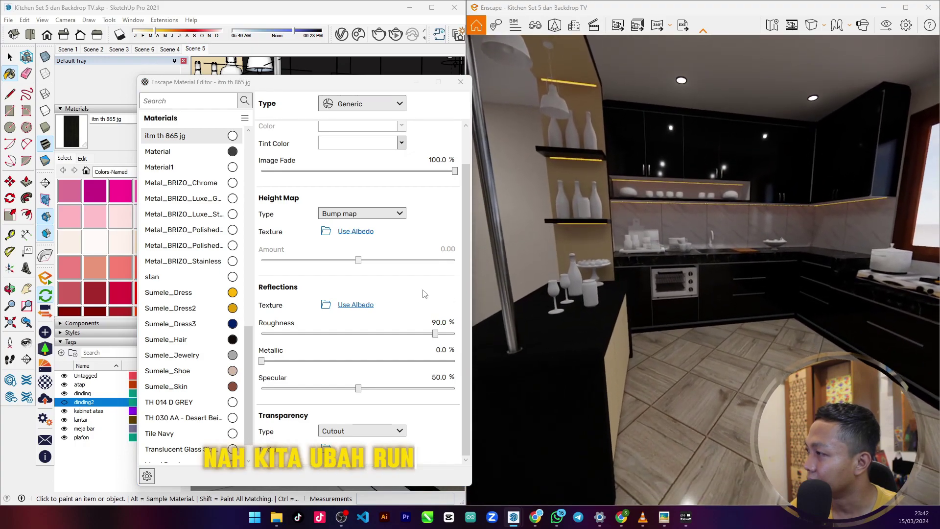
left_click(440, 322)
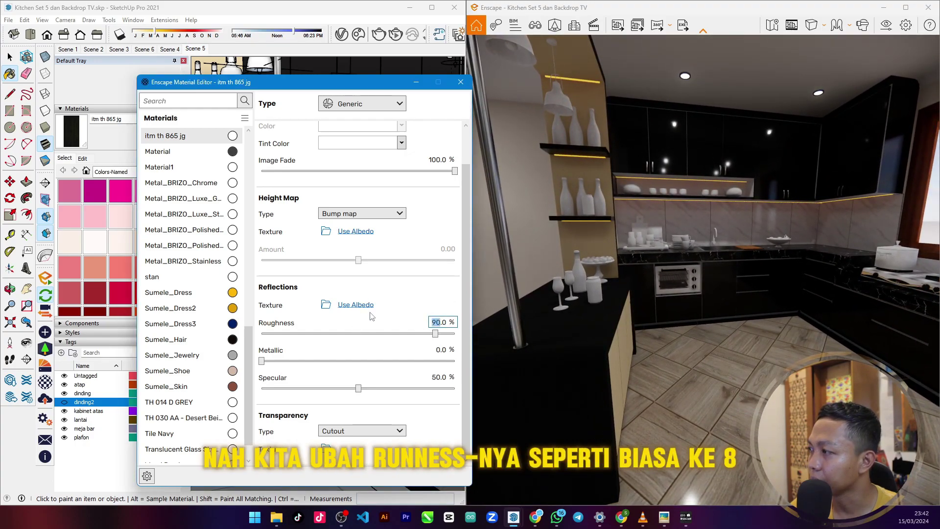
left_click(447, 349)
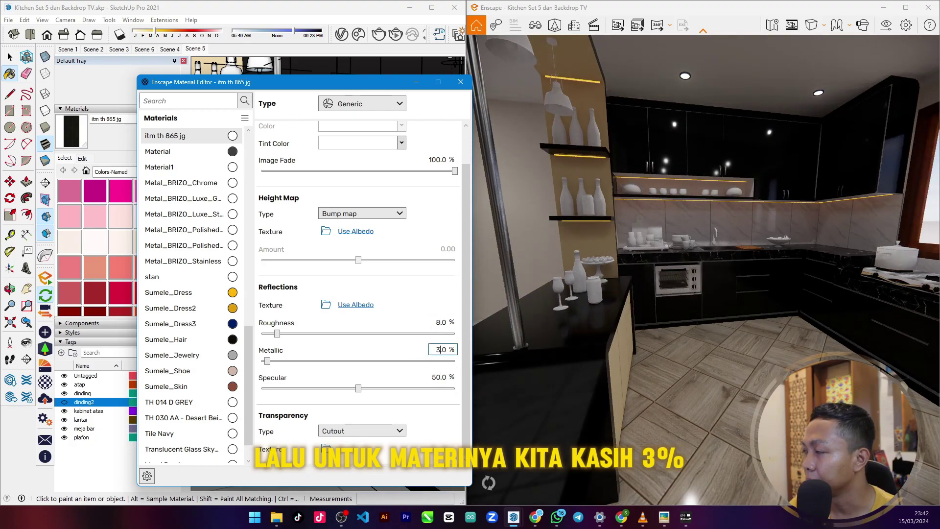
scroll(611, 376, "down", 3)
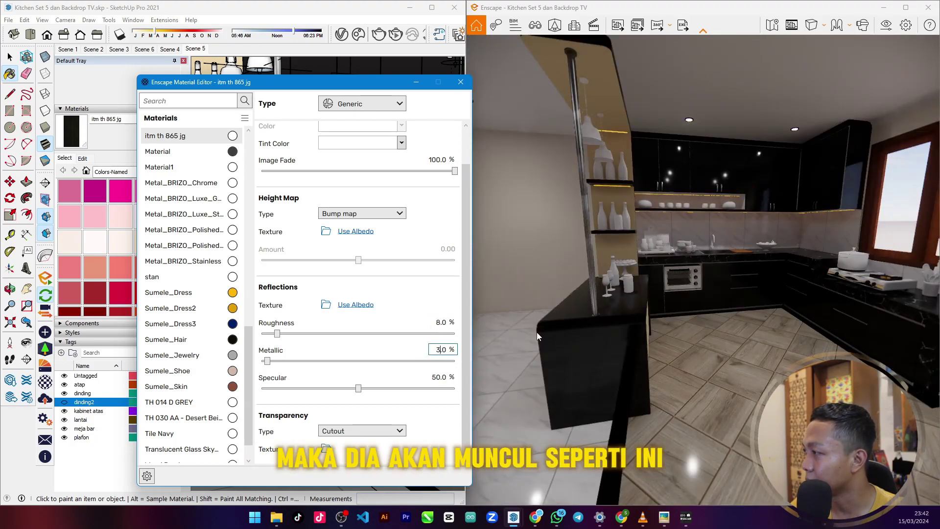
Look at the bar table up close in the live render, and sample the shelf unit's beige panel material TH 030 AA - Desert Beige.
scroll(605, 343, "up", 3)
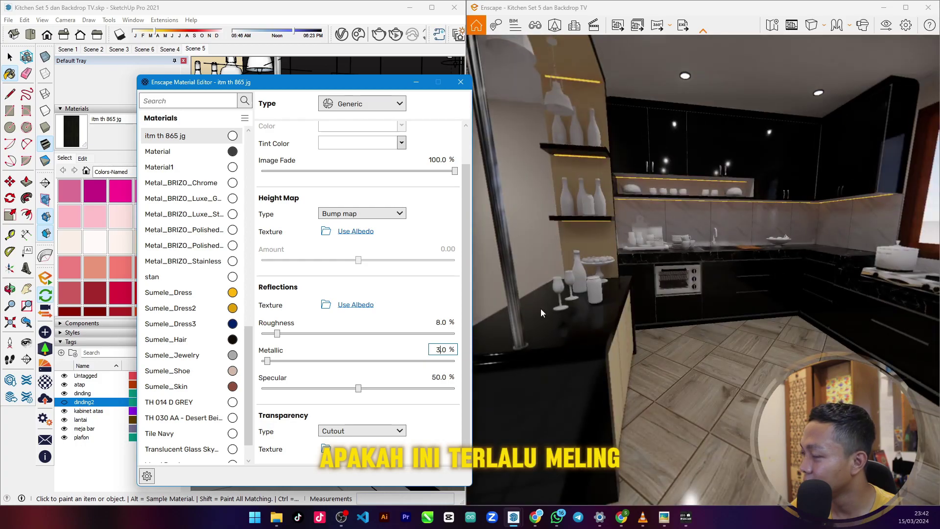
left_click_drag(285, 85, 622, 104)
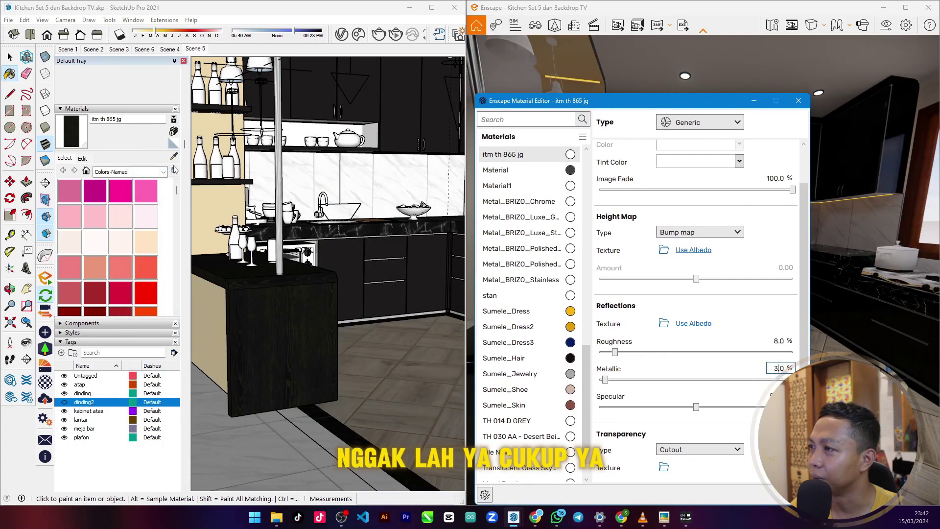
left_click(172, 168)
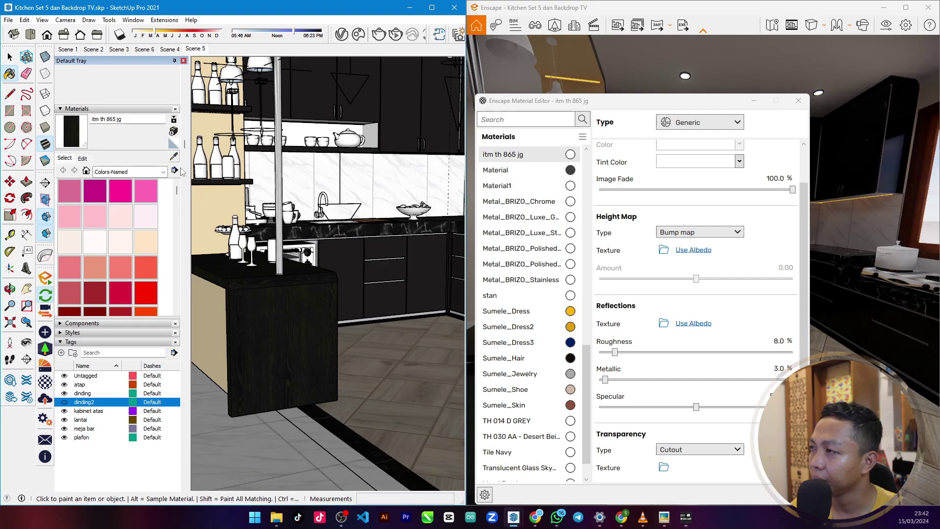
left_click(173, 157)
left_click(223, 221)
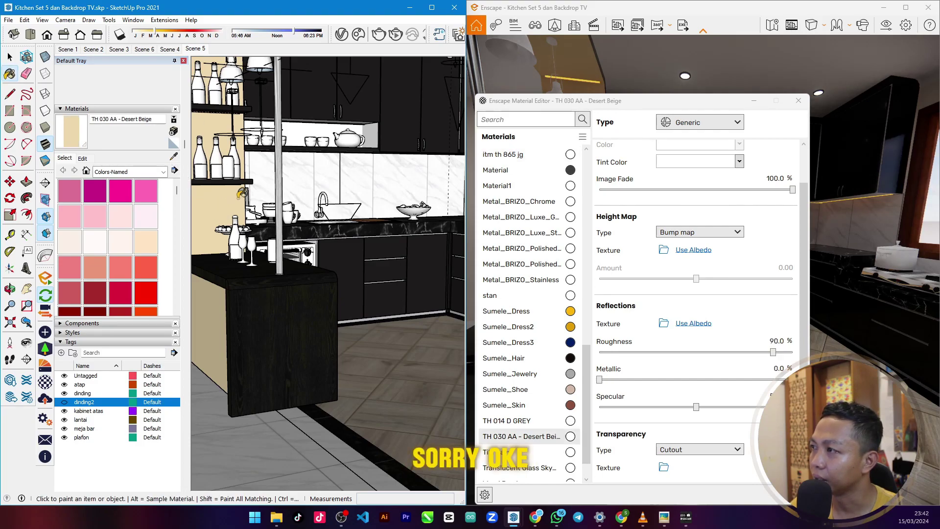
Set the Desert Beige material's roughness to 9% and metallic to 3%, and check the shelf panel in the live render.
left_click_drag(510, 101, 152, 76)
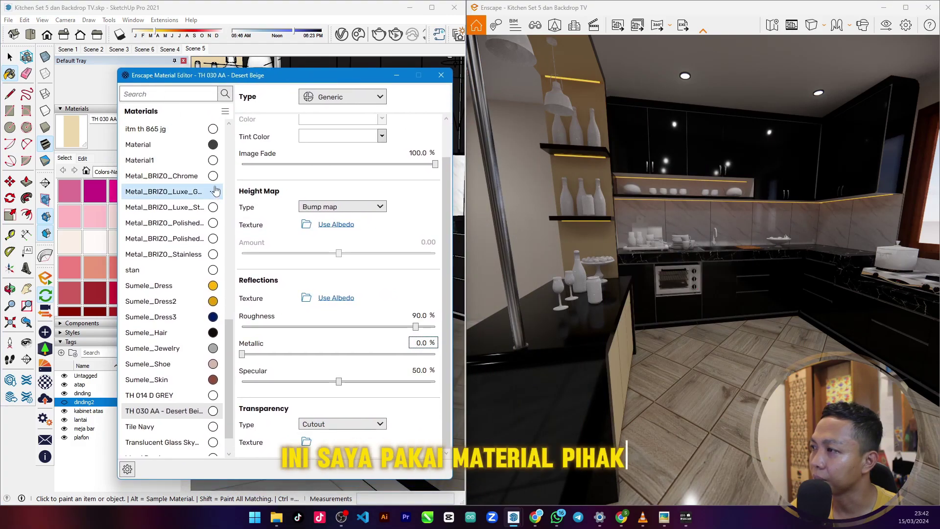
scroll(173, 425, "down", 1)
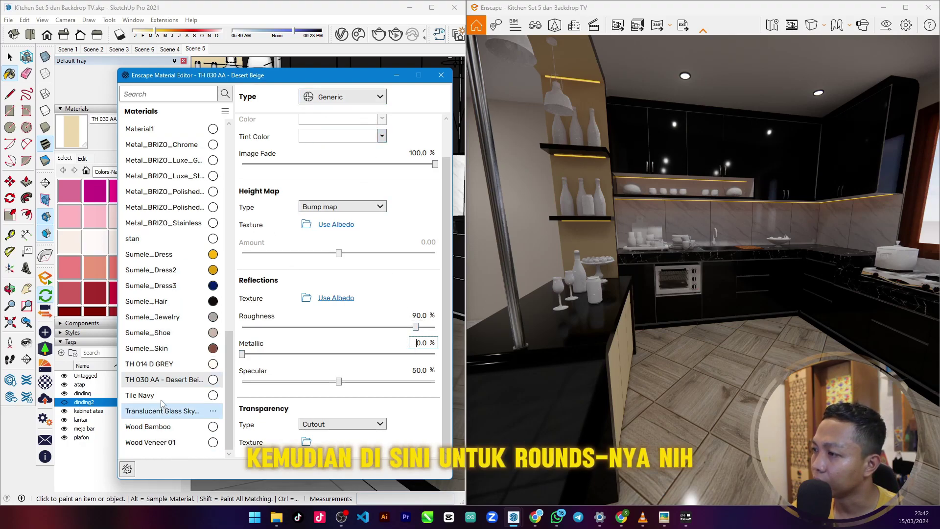
double_click(422, 316)
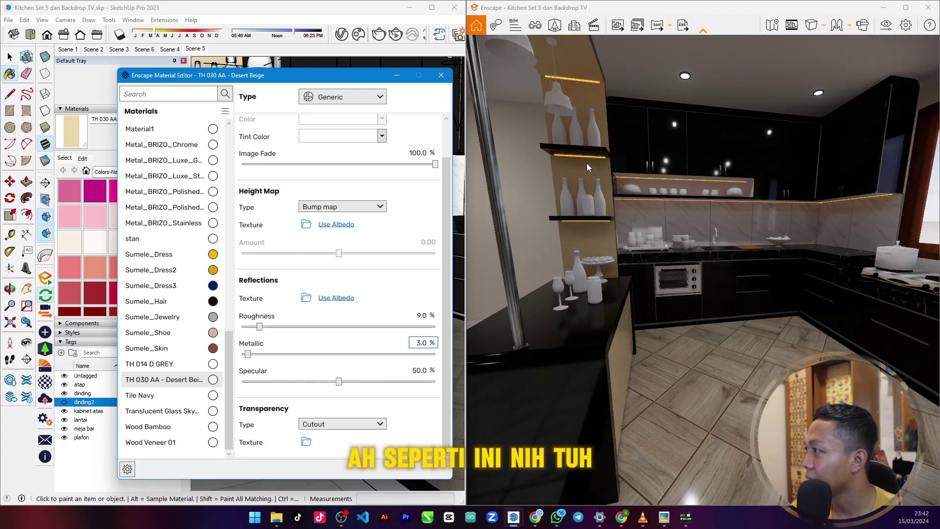
scroll(587, 165, "up", 4)
mouse_move(587, 163)
left_mouse_down()
mouse_move(604, 185)
mouse_move(607, 210)
mouse_move(587, 174)
mouse_move(598, 147)
mouse_move(609, 146)
mouse_move(591, 179)
left_mouse_up()
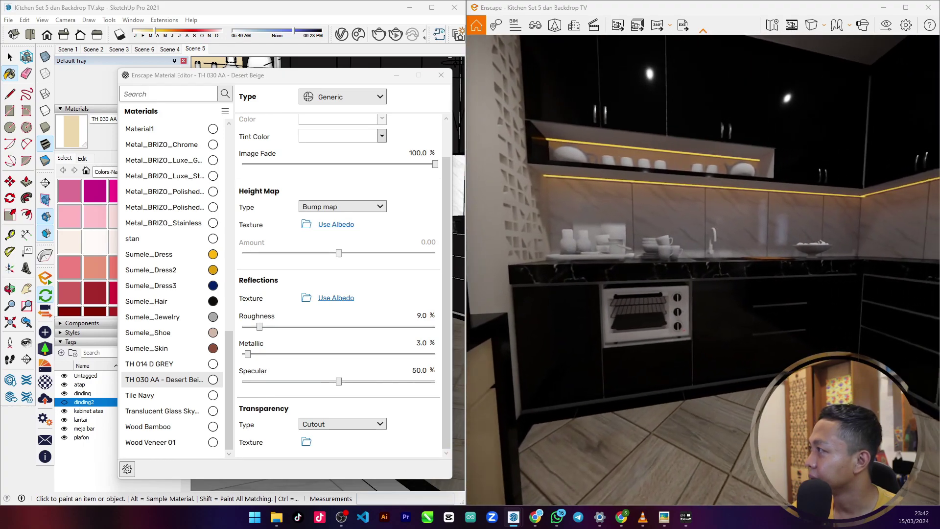
Return the model to Scene 5, view the whole kitchen in the live render, and close the material editor.
left_click(195, 51)
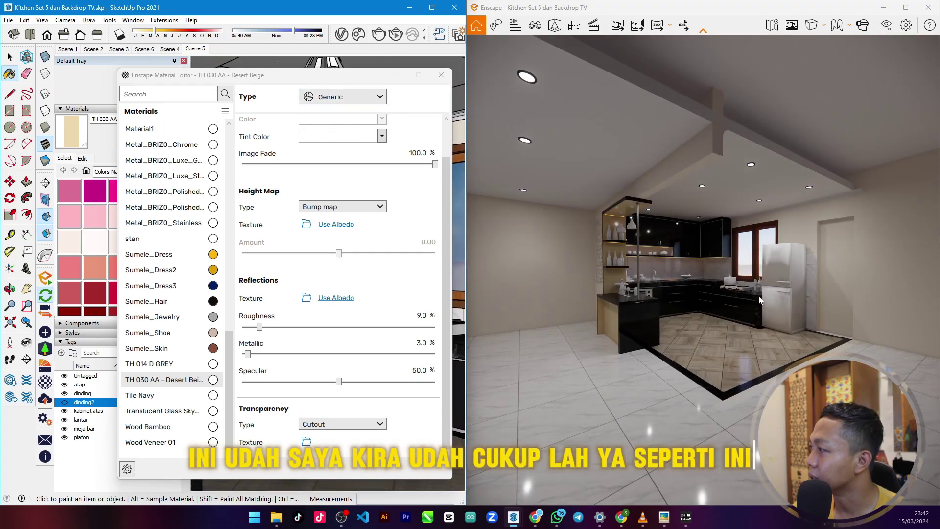
scroll(741, 238, "up", 3)
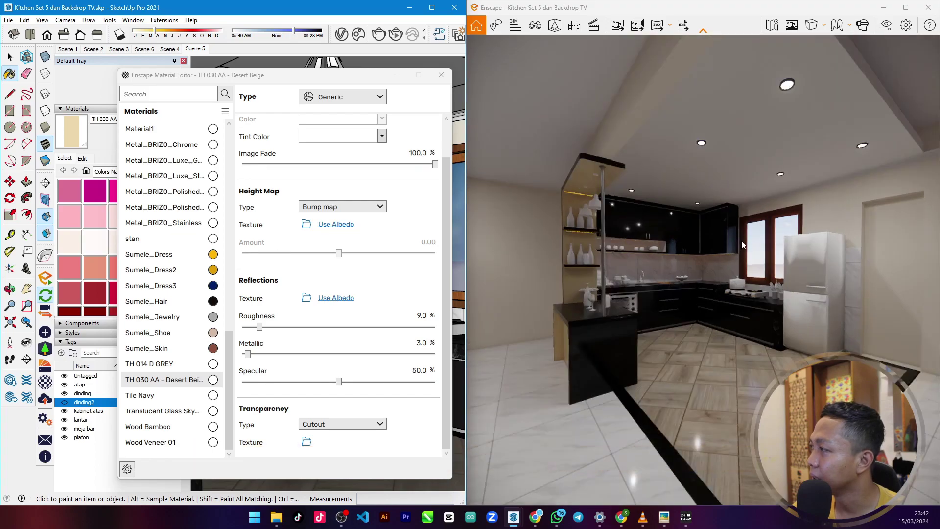
left_click(441, 75)
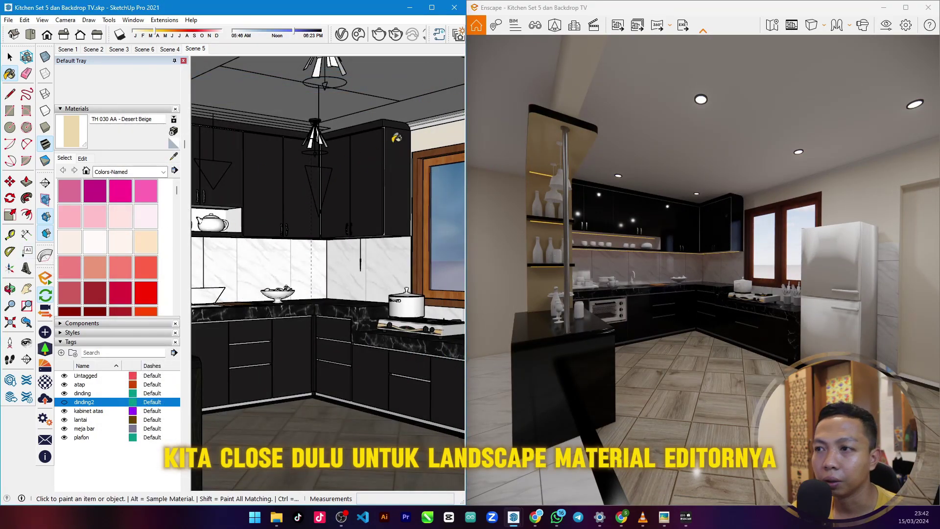
Open the visual settings' camera options and try Auto Exposure on the live render, leaving it disabled.
left_click(887, 25)
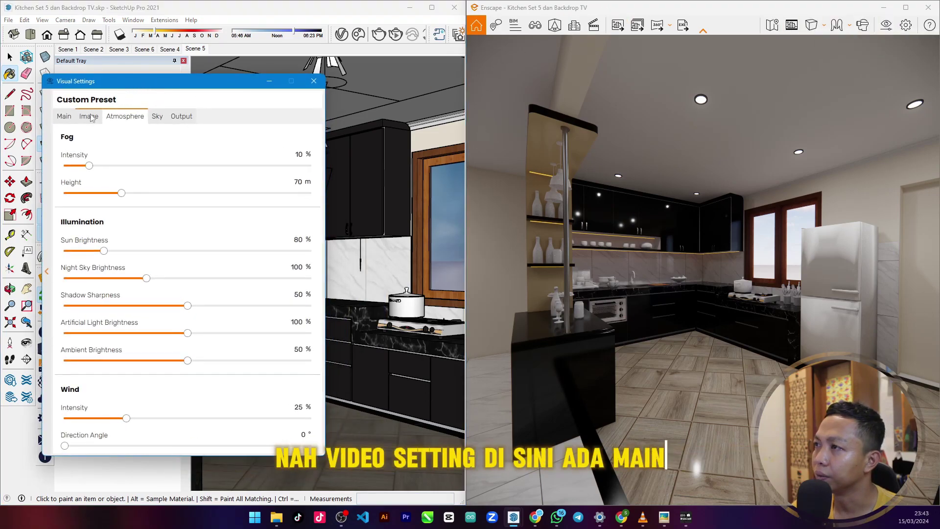
left_click(64, 118)
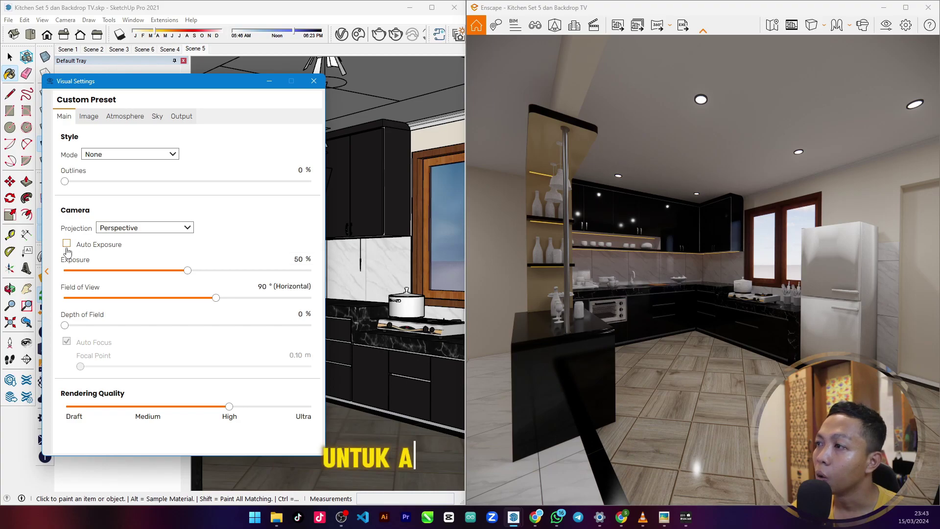
left_click(67, 245)
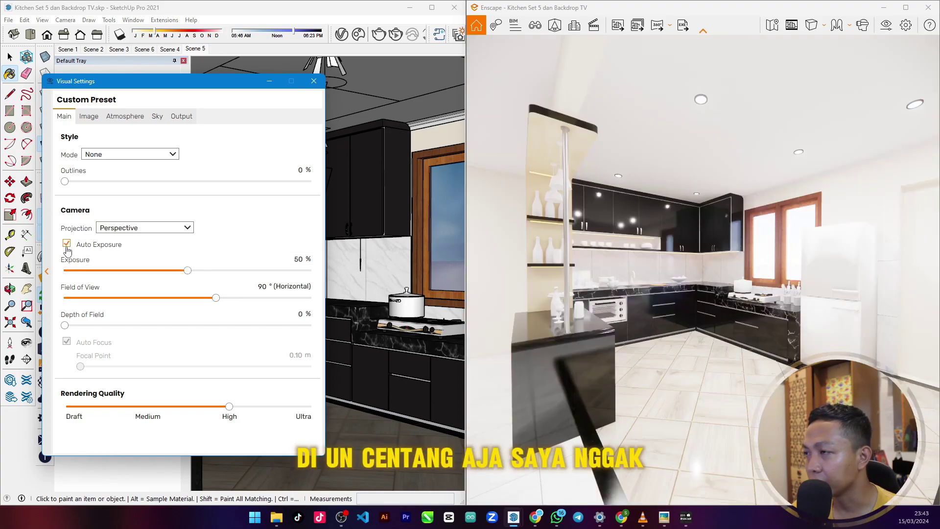
left_click(68, 248)
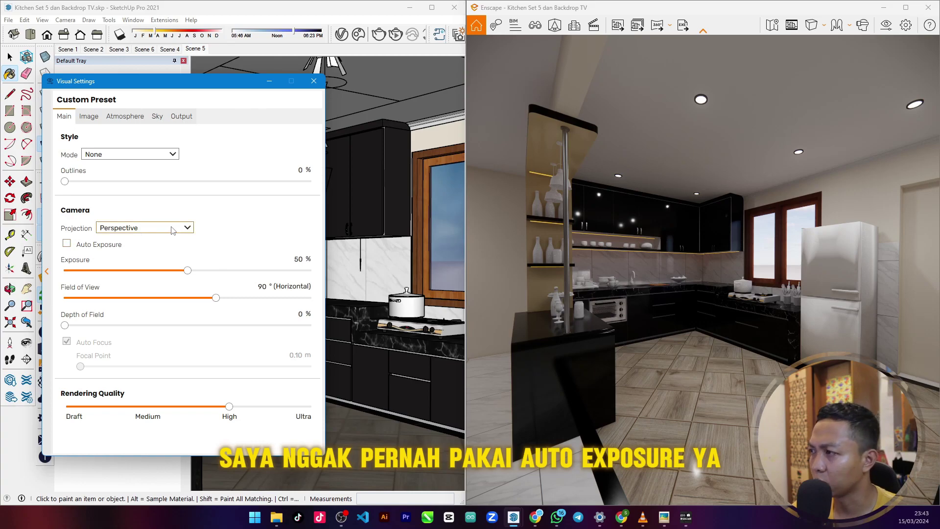
Set the render camera's horizontal field of view to 35 degrees.
left_click_drag(216, 298, 170, 301)
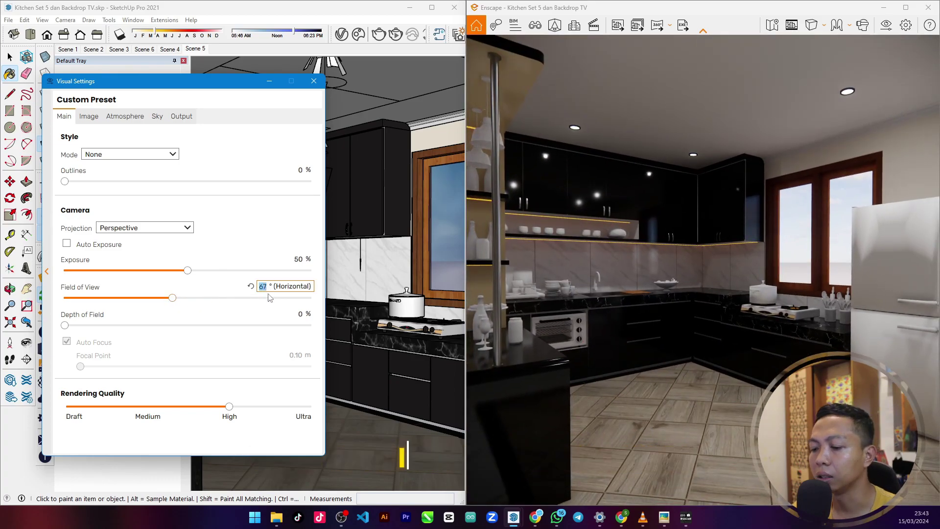
type("35")
key("Return")
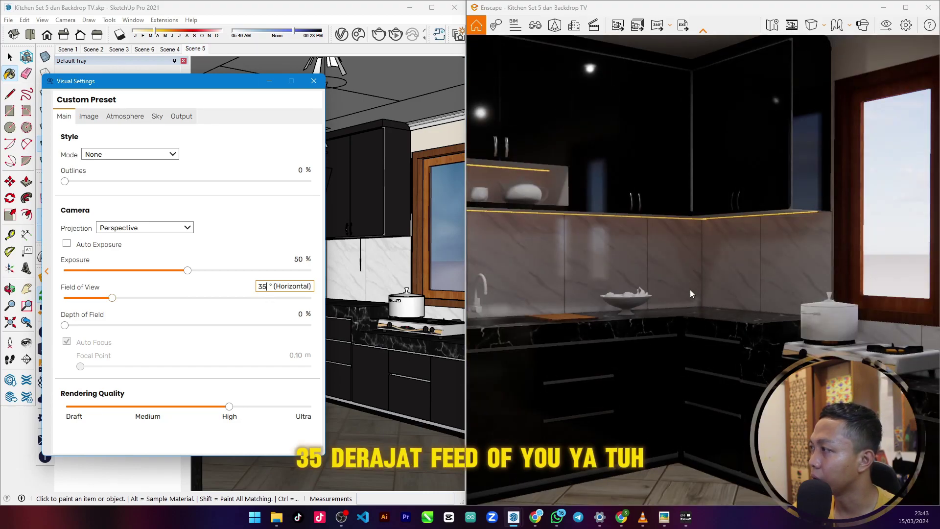
Pull the render camera back and turn it to frame the bar shelves, cabinets and refrigerator facing the back wall.
scroll(674, 275, "down", 5)
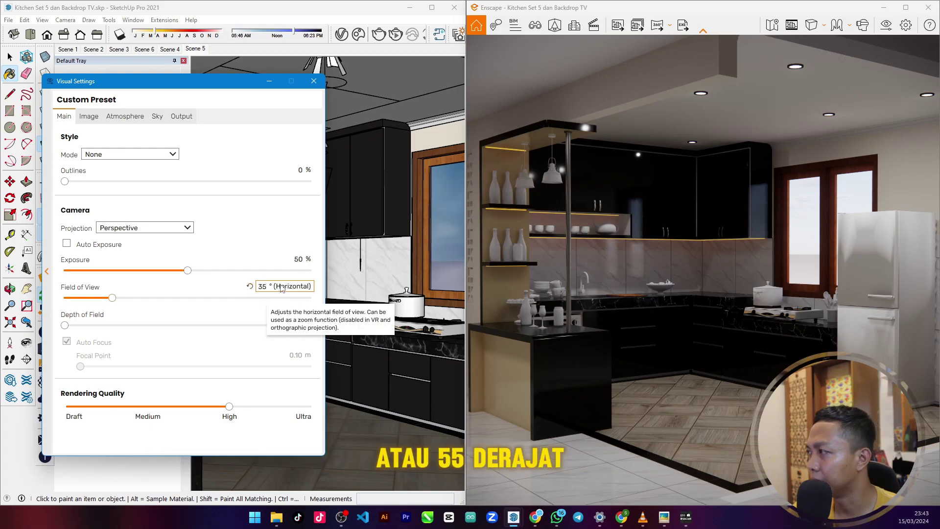
scroll(722, 247, "down", 2)
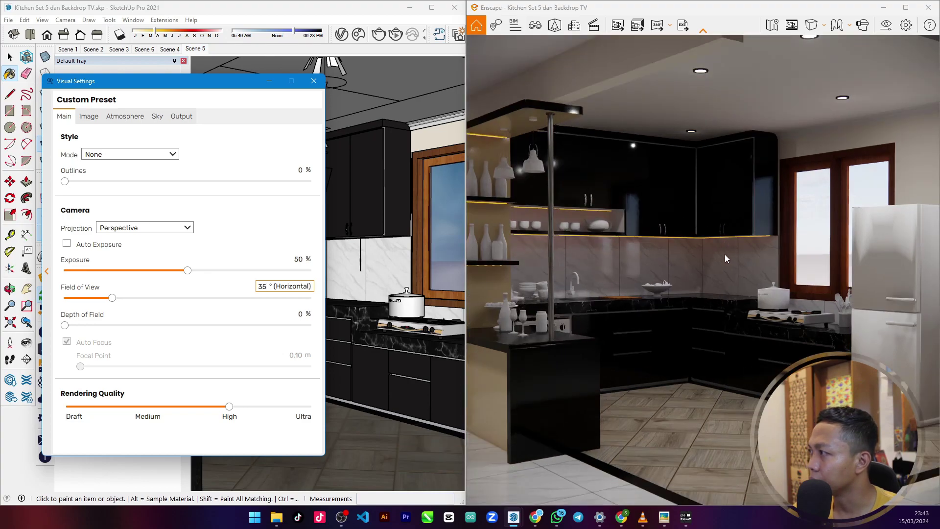
left_click(717, 260)
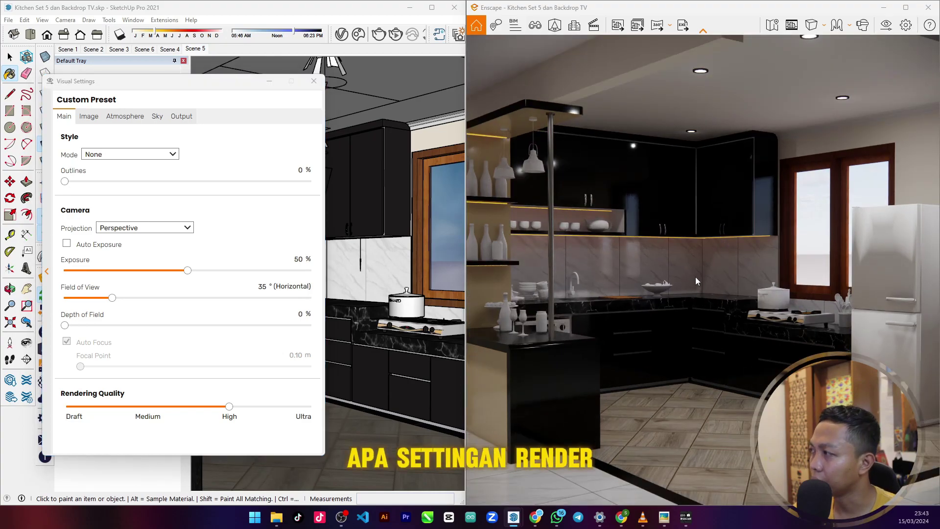
mouse_move(694, 277)
right_mouse_down()
mouse_move(719, 277)
mouse_move(676, 277)
mouse_move(734, 274)
mouse_move(700, 275)
right_mouse_up()
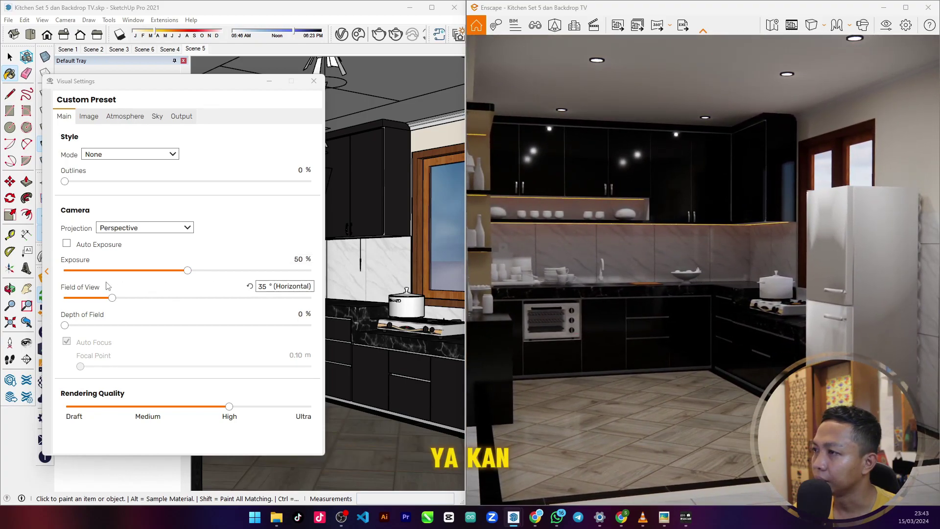
right_click_drag(612, 264, 661, 259)
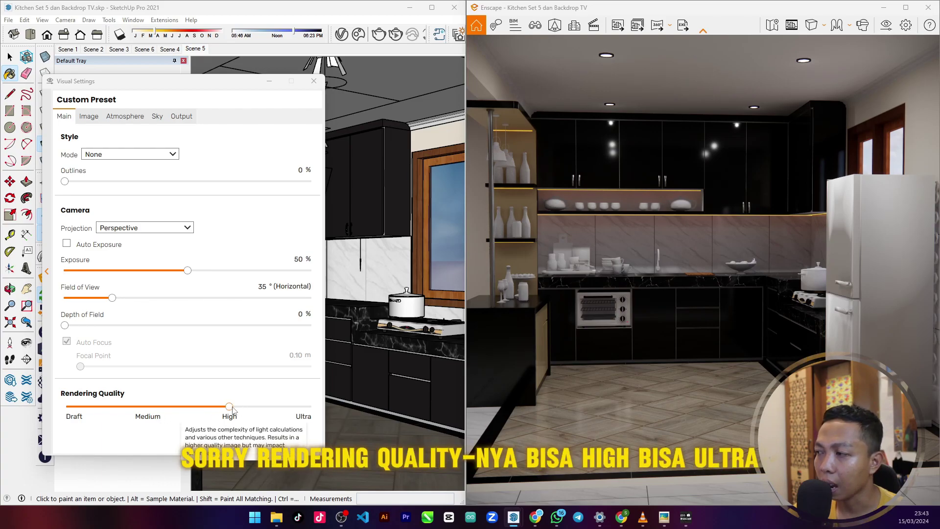
Set the rendering quality to Ultra and adjust the image to 102% saturation, 0% bloom and 35% vignette.
left_click_drag(230, 406, 309, 408)
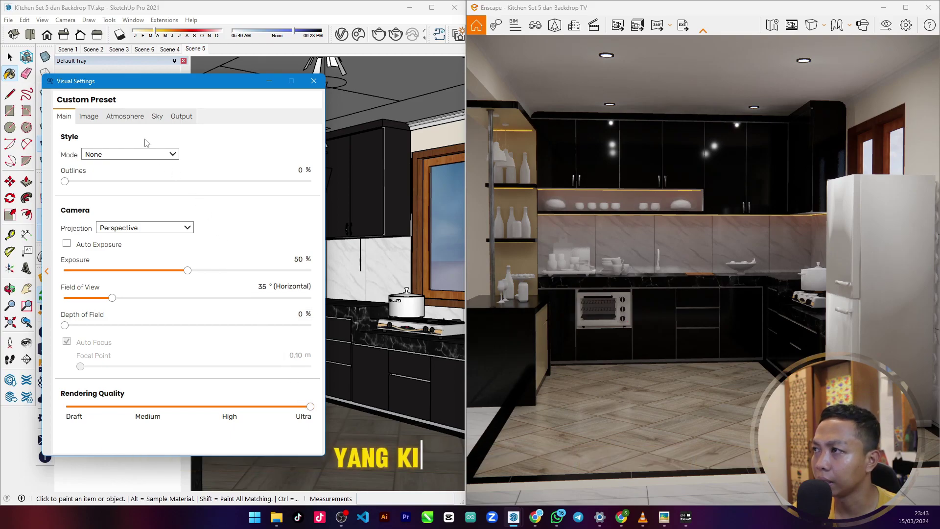
left_click(89, 116)
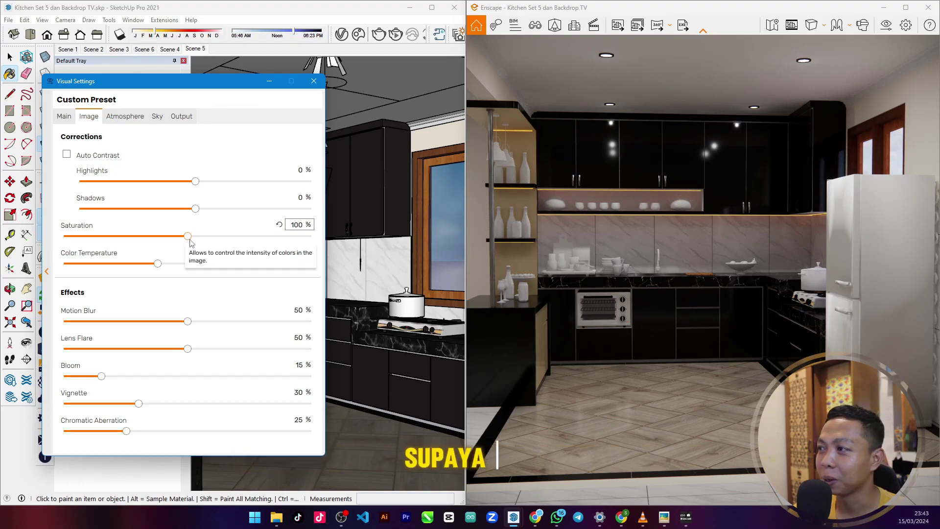
left_click_drag(189, 240, 191, 242)
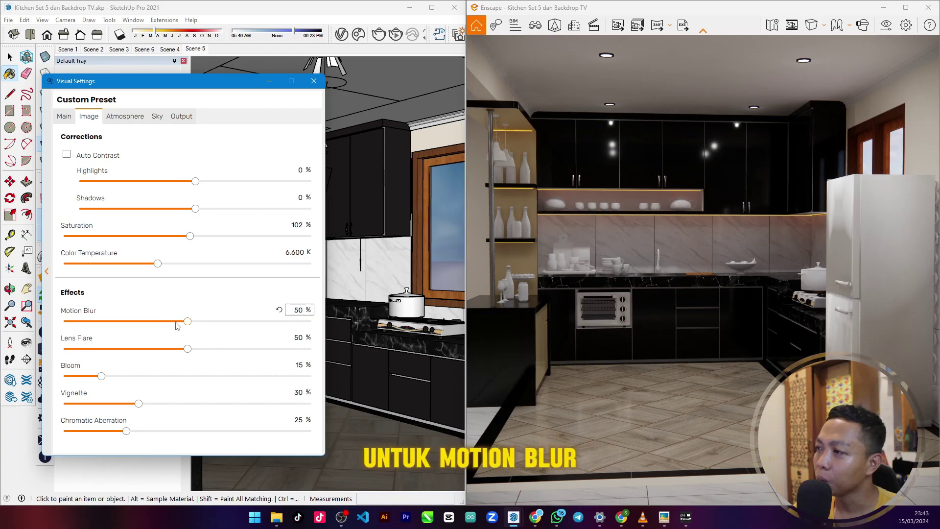
left_click_drag(101, 376, 64, 377)
left_click_drag(139, 404, 143, 406)
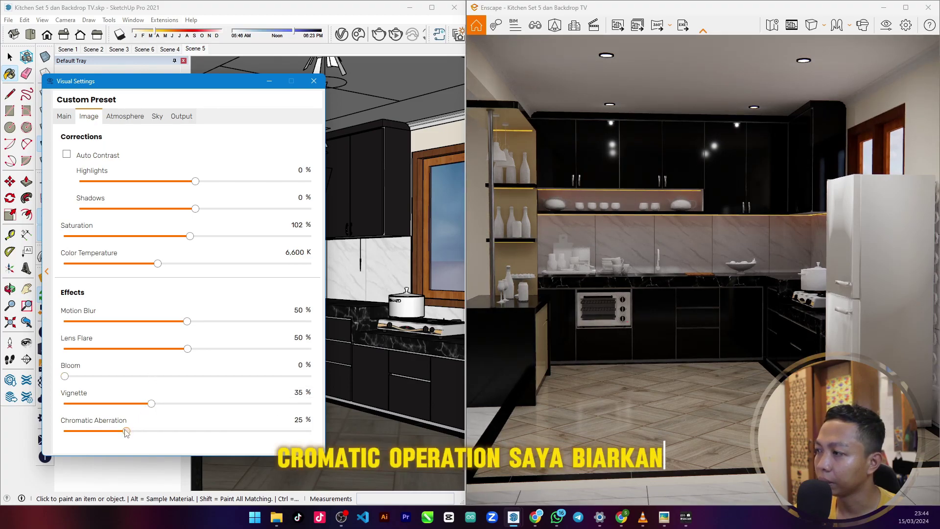
Set the fog intensity to 0%, and review the sky settings and output resolution options, keeping Full HD.
left_click(124, 116)
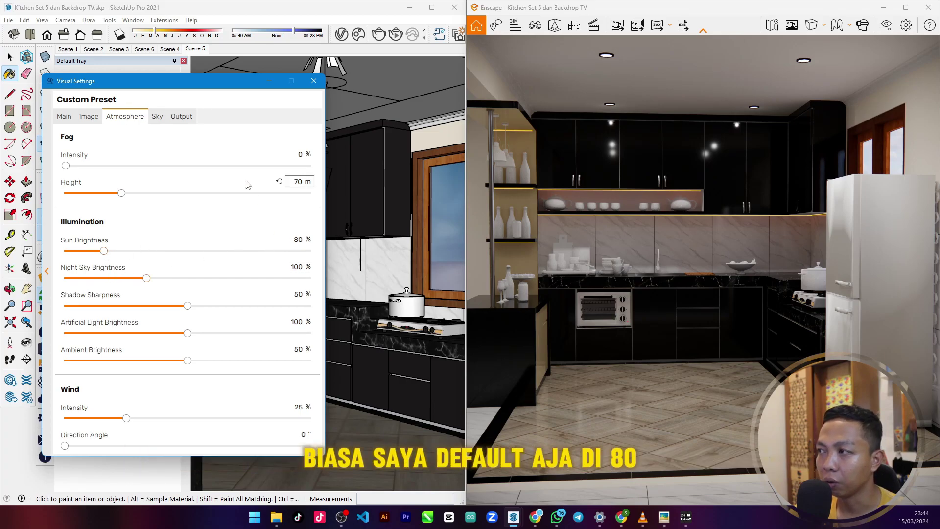
left_click(158, 120)
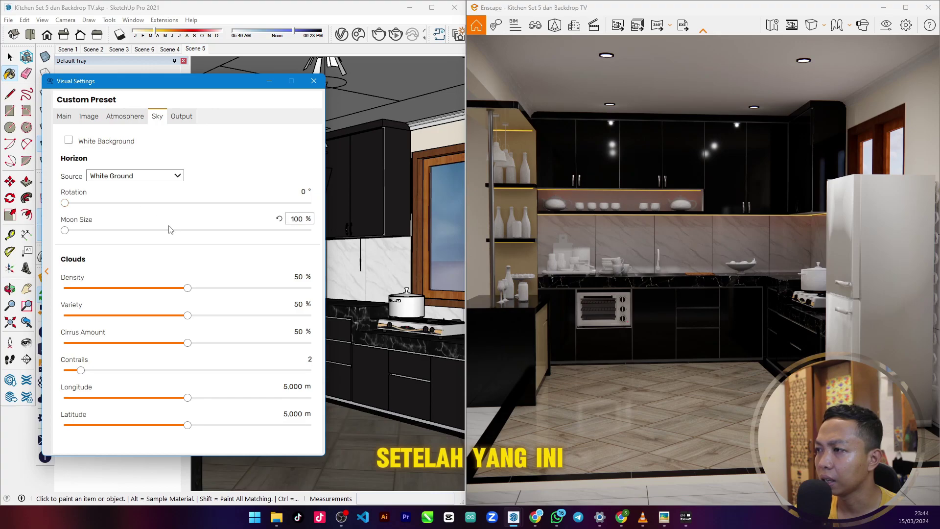
left_click(179, 118)
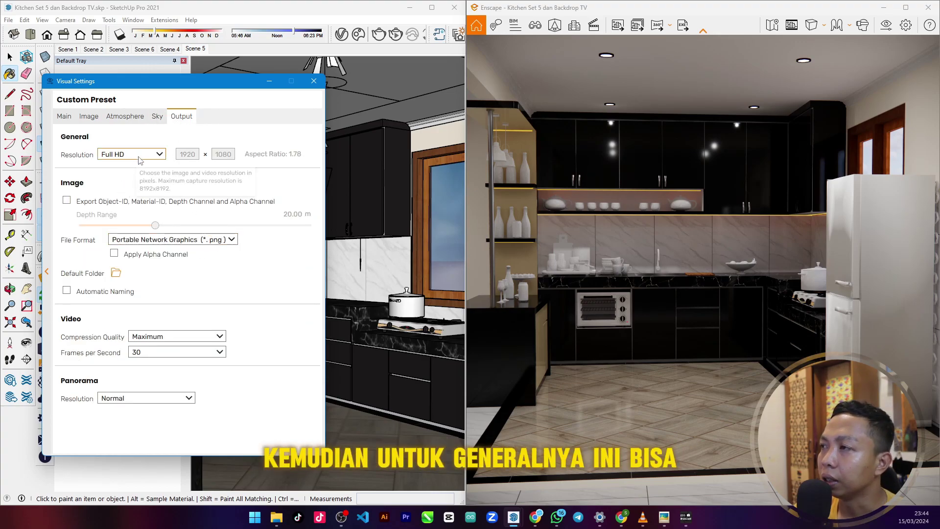
left_click(158, 155)
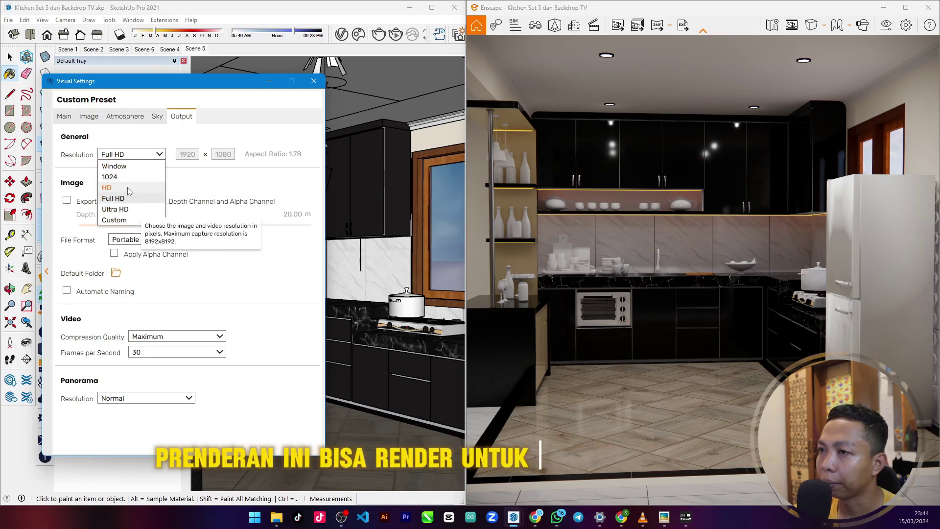
left_click(122, 136)
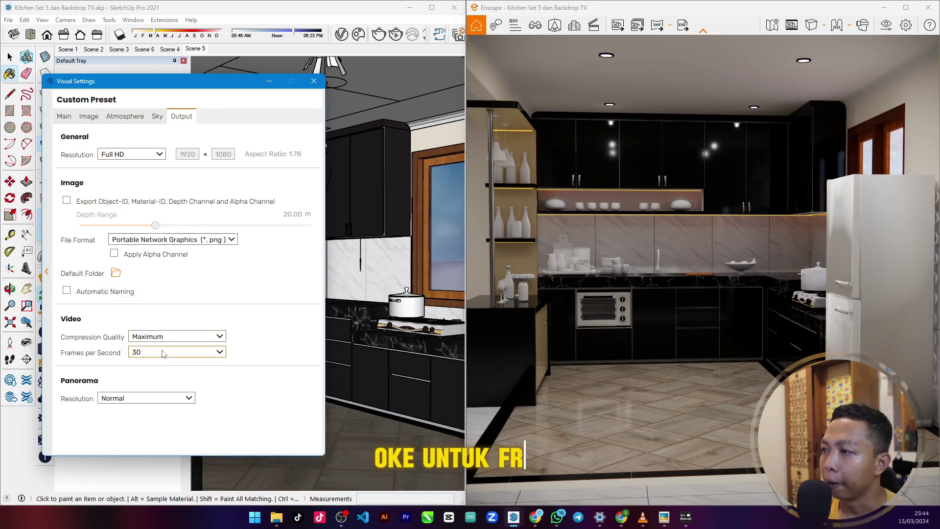
Set the video output to 60 frames per second and the image file format to JPEG.
left_click(177, 359)
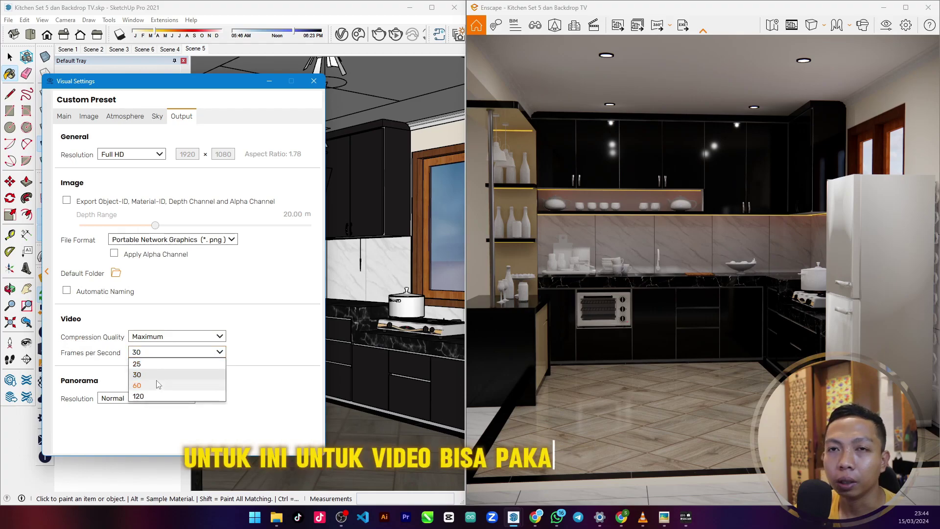
left_click(140, 388)
left_click(166, 357)
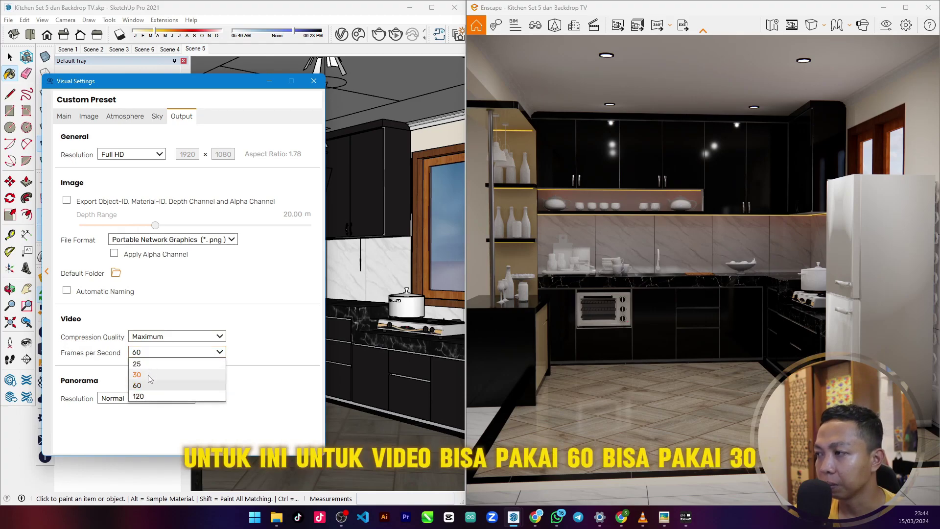
left_click(146, 386)
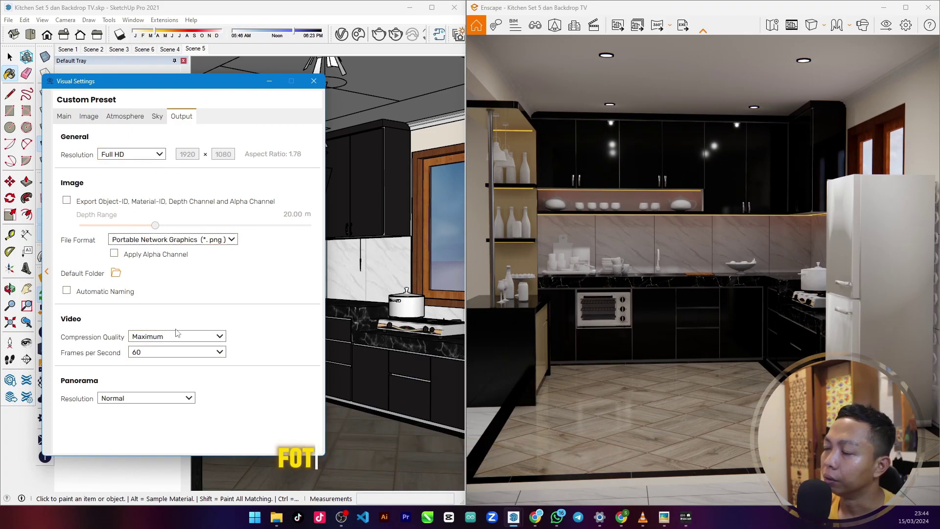
left_click(198, 239)
left_click(188, 264)
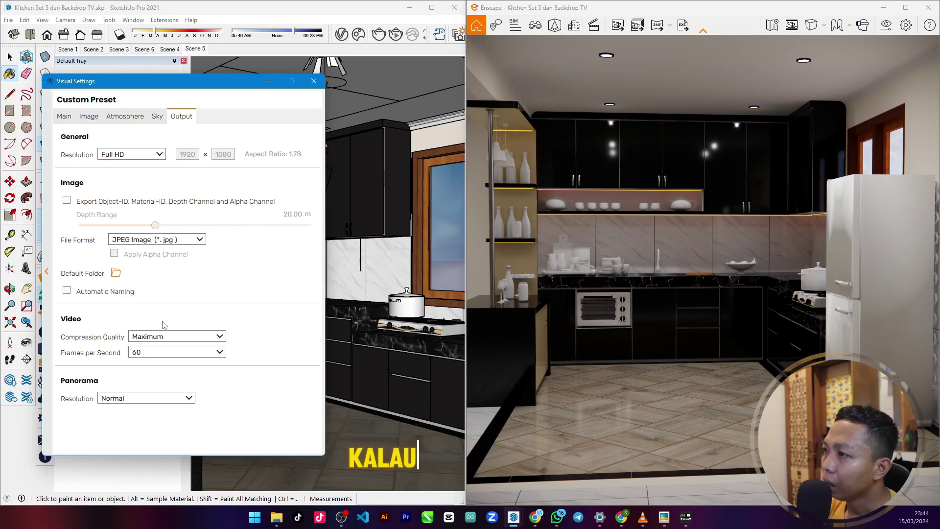
Render the current kitchen view and save it as a JPEG image in the Pictures folder under the default file name.
left_click(64, 116)
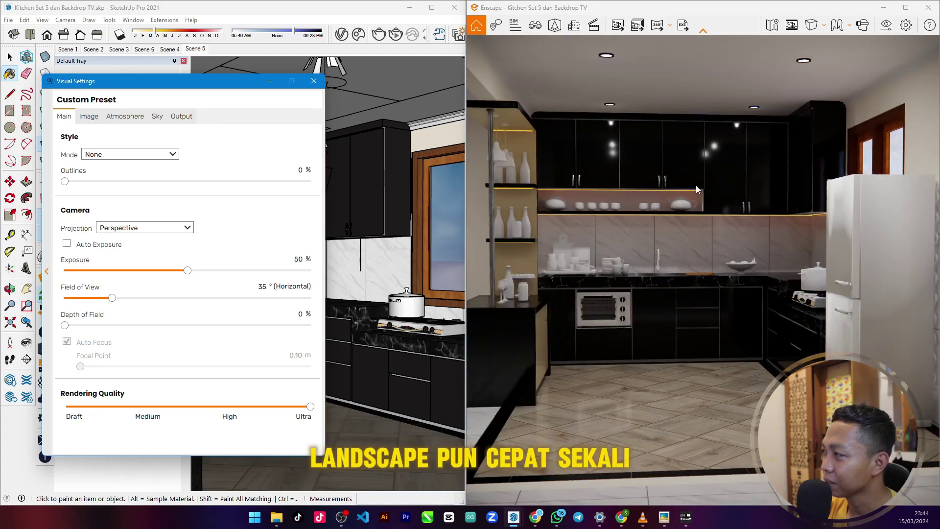
left_click(618, 27)
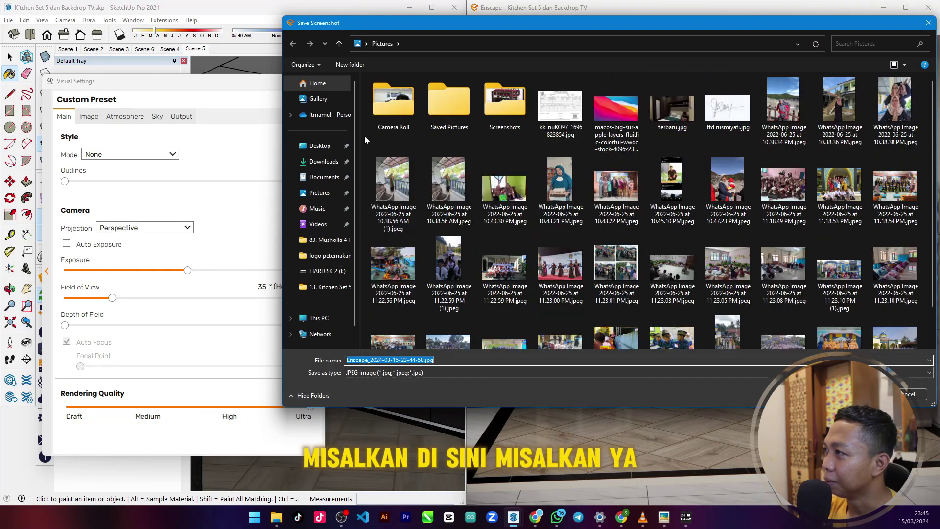
left_click(320, 193)
scroll(675, 274, "down", 1)
key("Return")
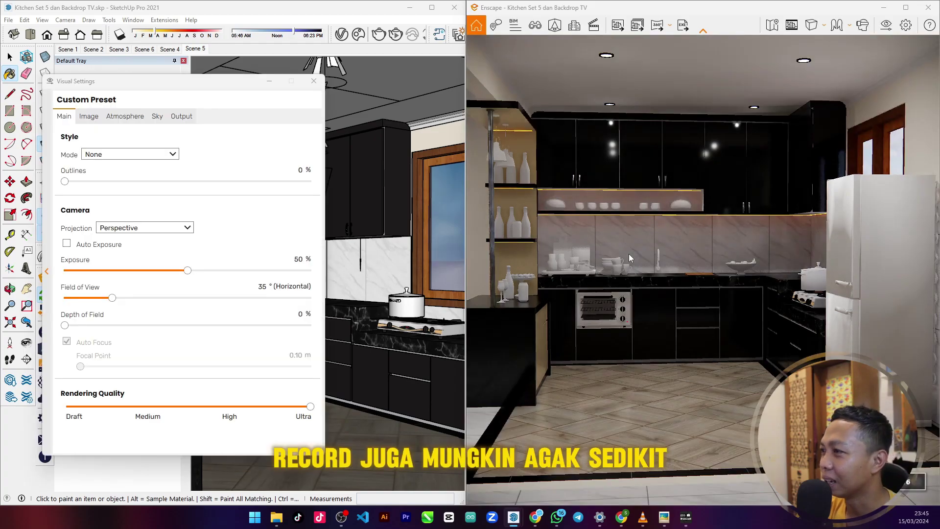
Switch to File Explorer and look through the Pictures folder for the saved render.
left_click(276, 516)
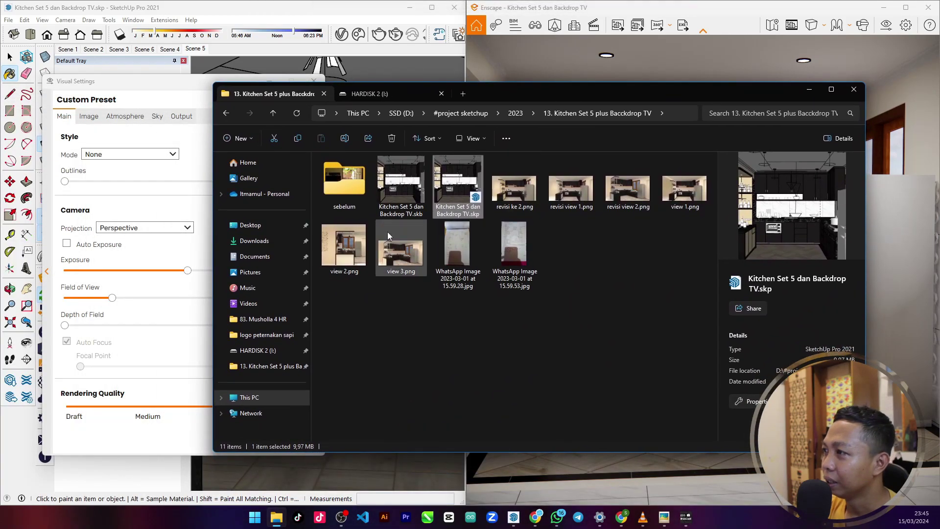
left_click(248, 257)
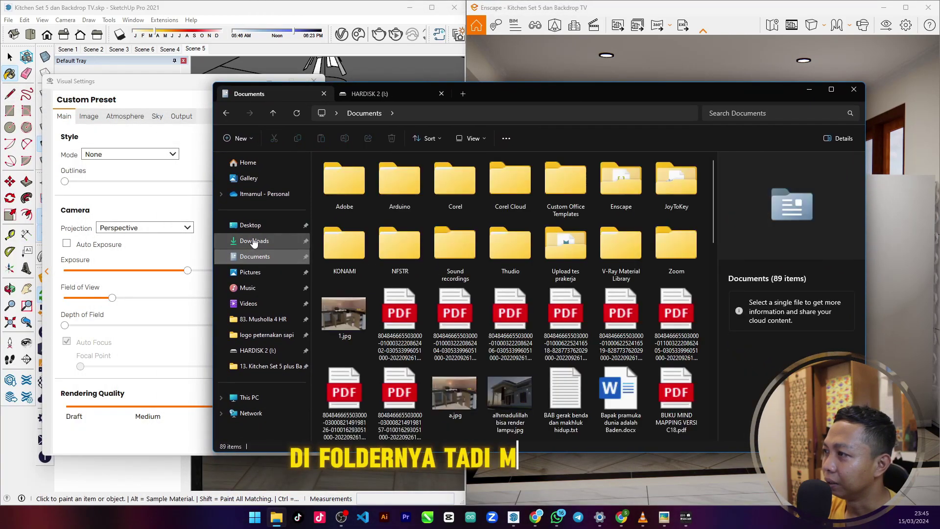
left_click(247, 288)
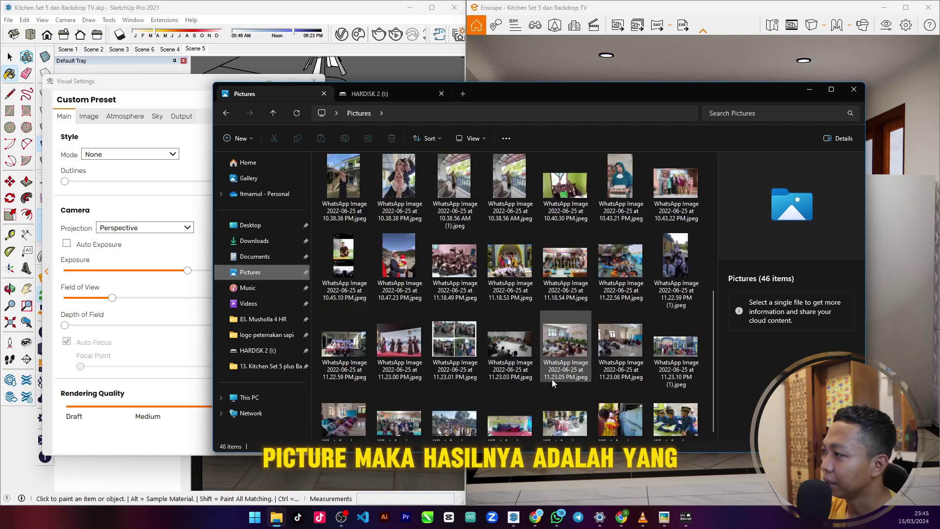
left_click(510, 193)
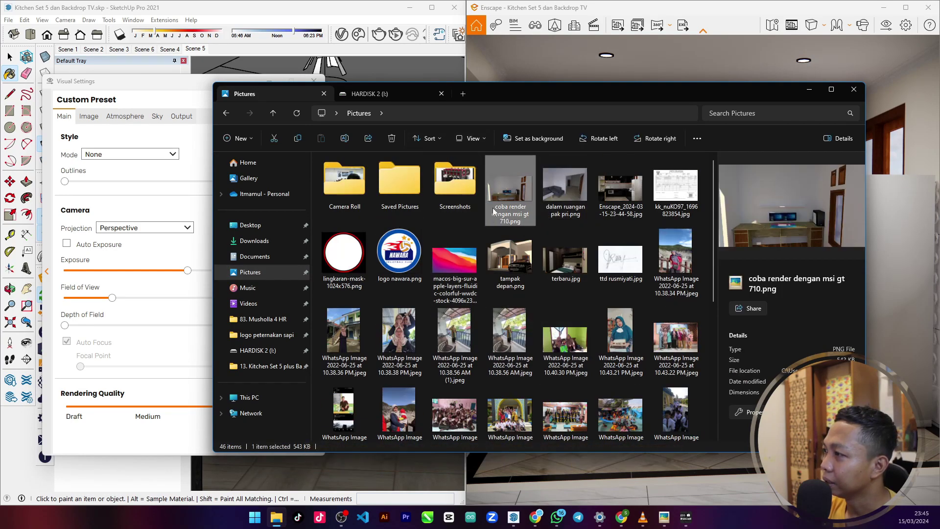
Display the Pictures folder's files in Details view and sort them by date.
left_click(473, 138)
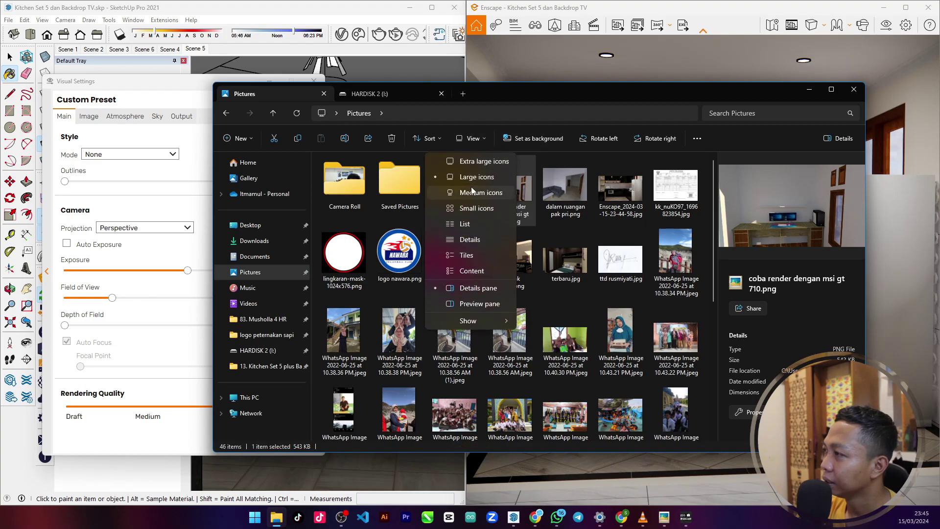
left_click(470, 239)
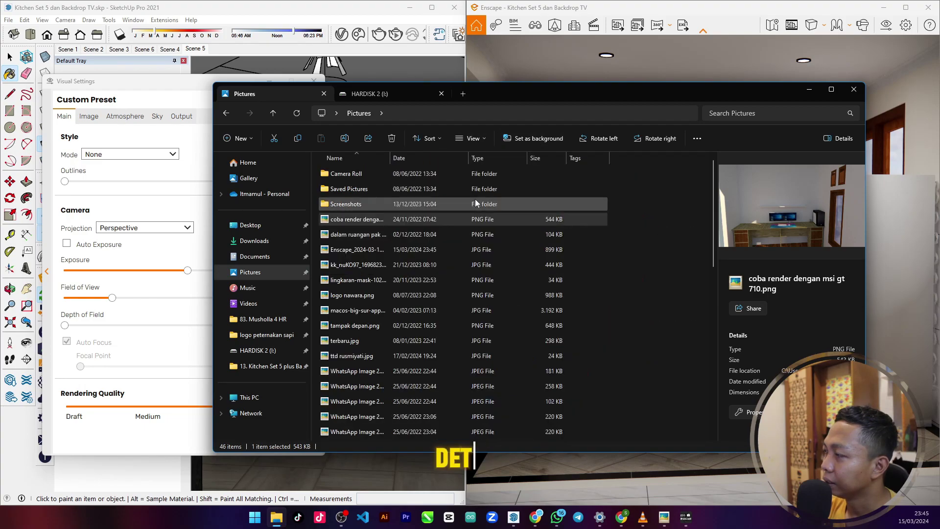
left_click(495, 160)
left_click(439, 159)
Open the saved Enscape render, inspect the kitchen image up close, and close the viewer and get File Explorer out of the way.
double_click(459, 218)
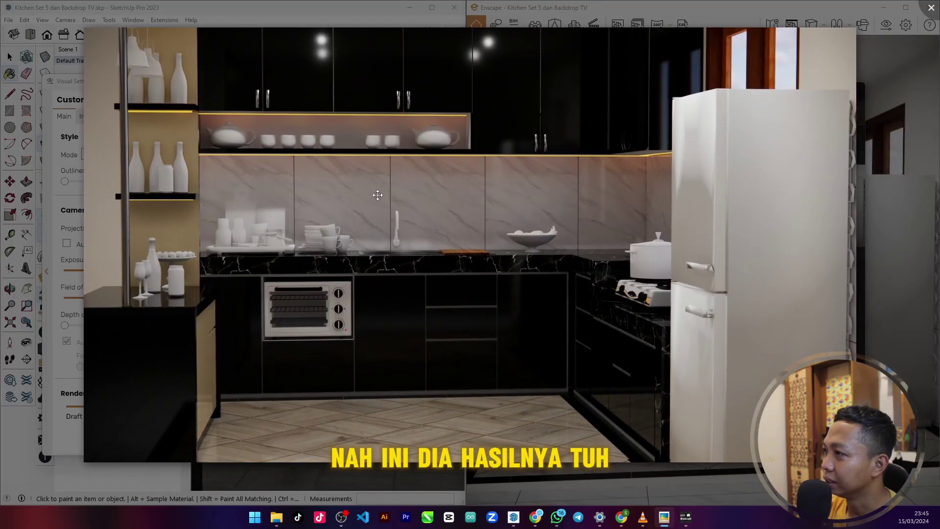
scroll(390, 194, "up", 2)
left_click_drag(390, 195, 377, 203)
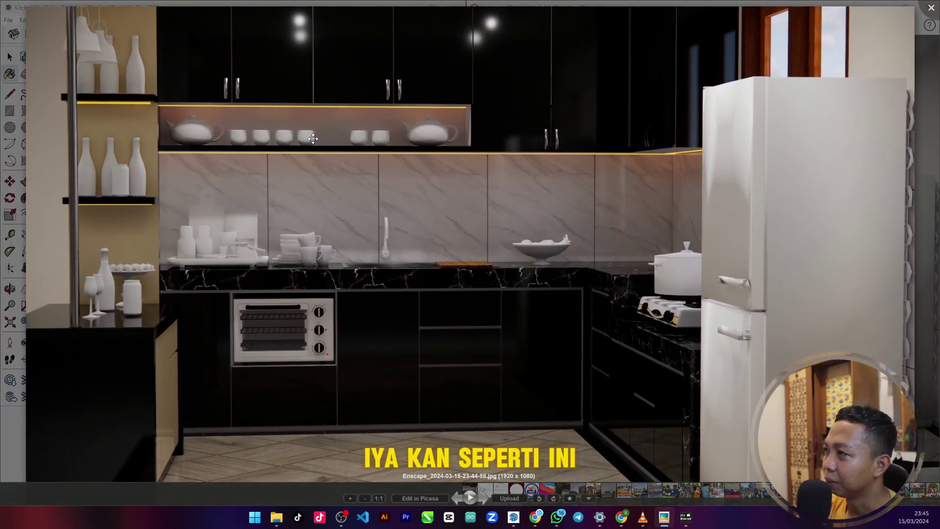
scroll(315, 139, "up", 1)
scroll(315, 140, "down", 1)
left_click(931, 8)
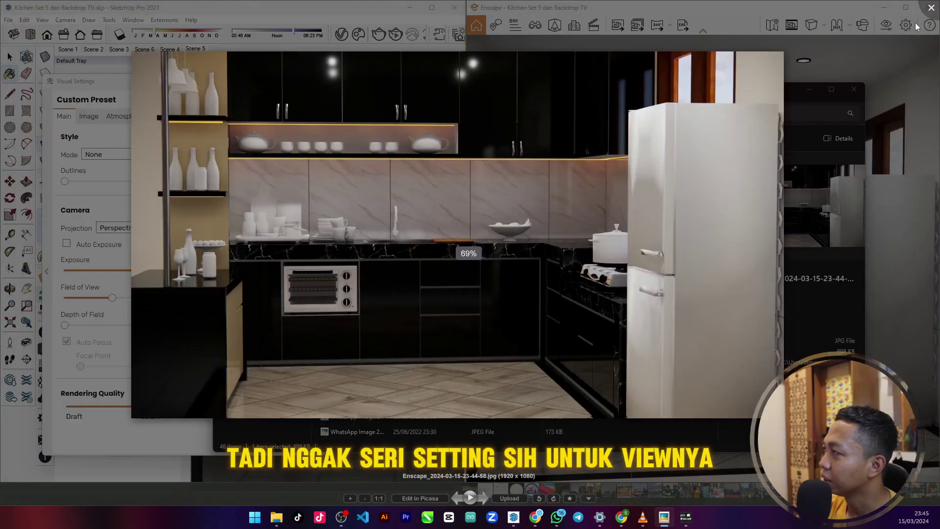
left_click(807, 92)
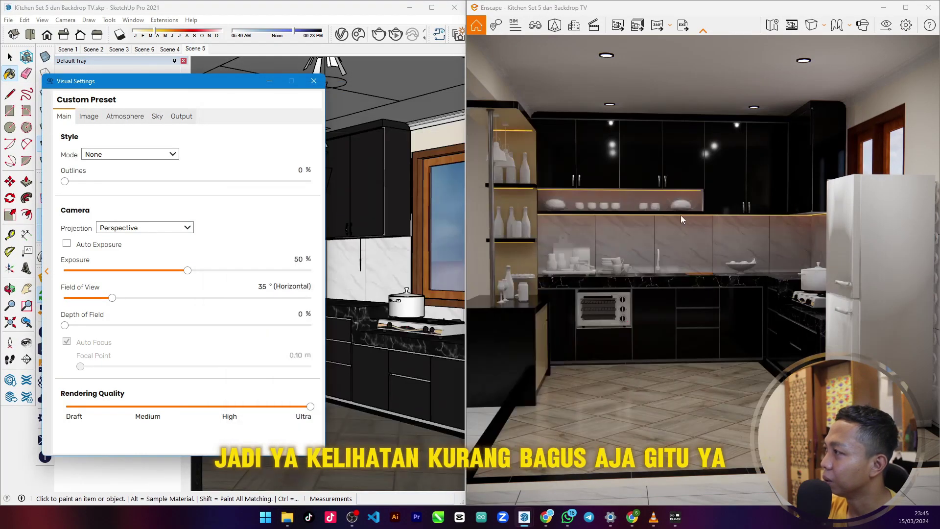